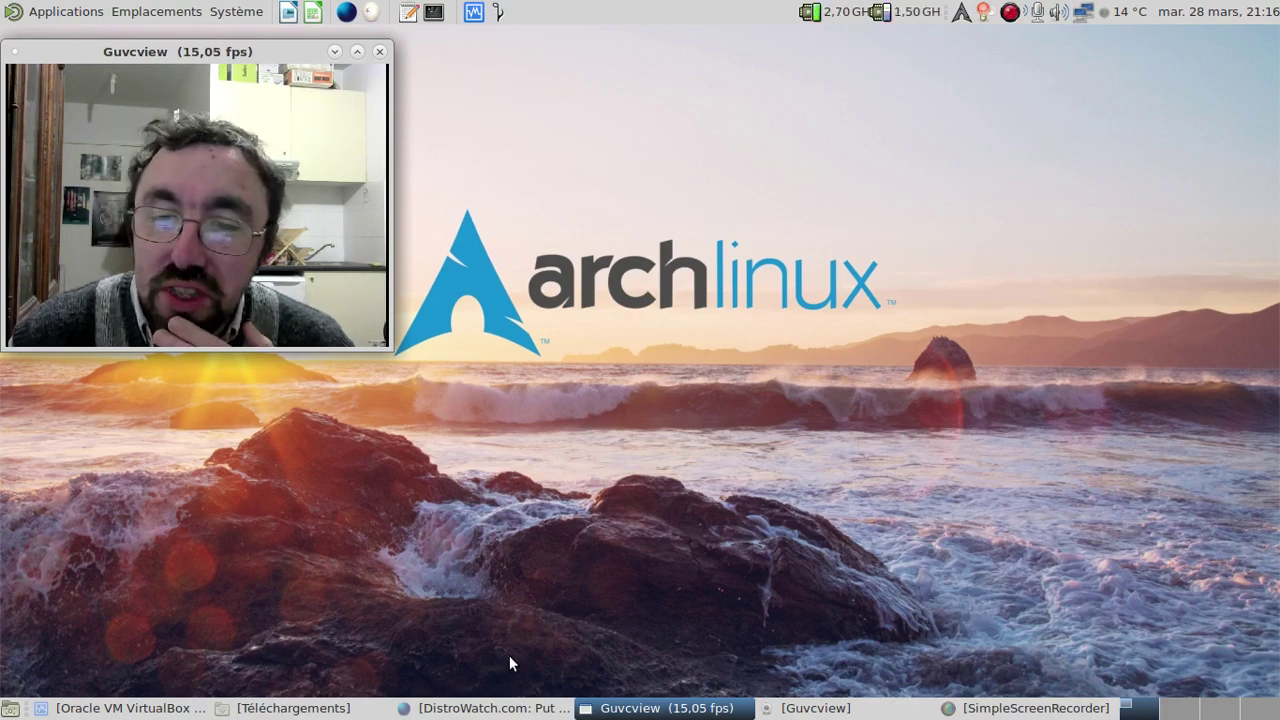
Switch to the browser and save Sabayon_Linux_17.04_amd64_MATE.iso.md5 from the Yandex mirror's monthly Sabayon index.
{"action": "left_click", "coordinate": [490, 708]}
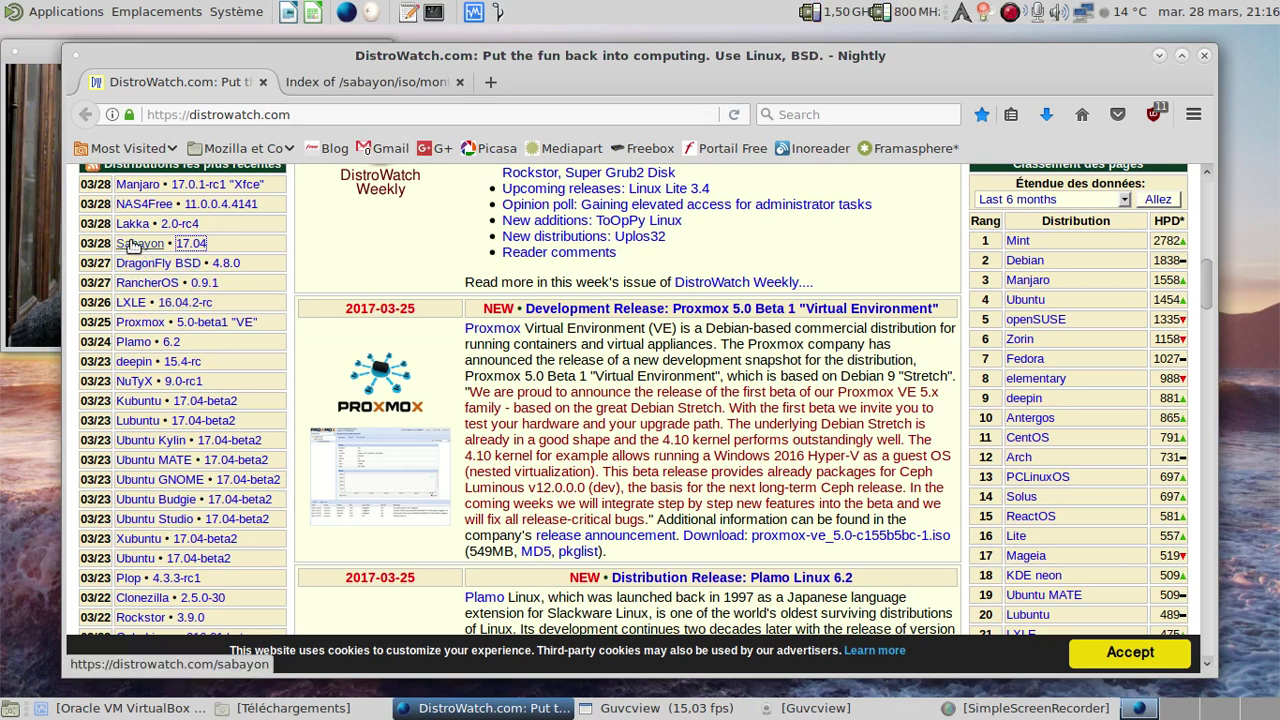
{"action": "left_click", "coordinate": [18, 254]}
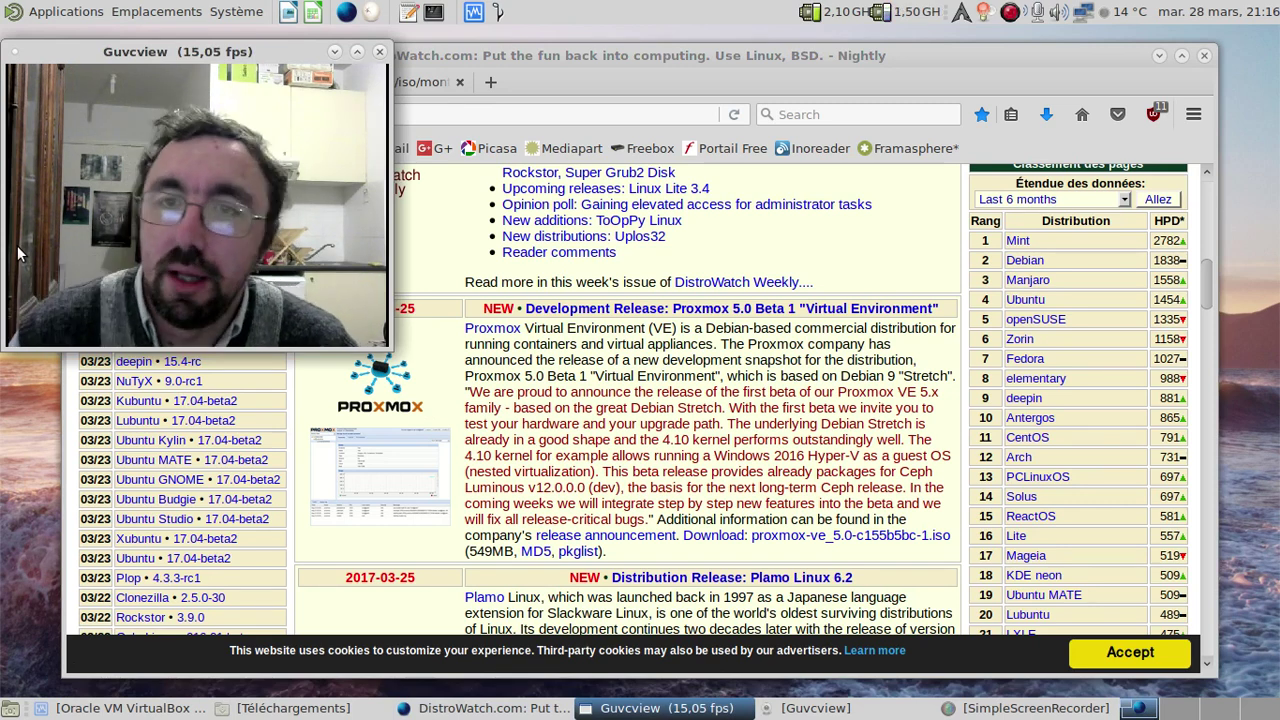
{"action": "left_click", "coordinate": [716, 64]}
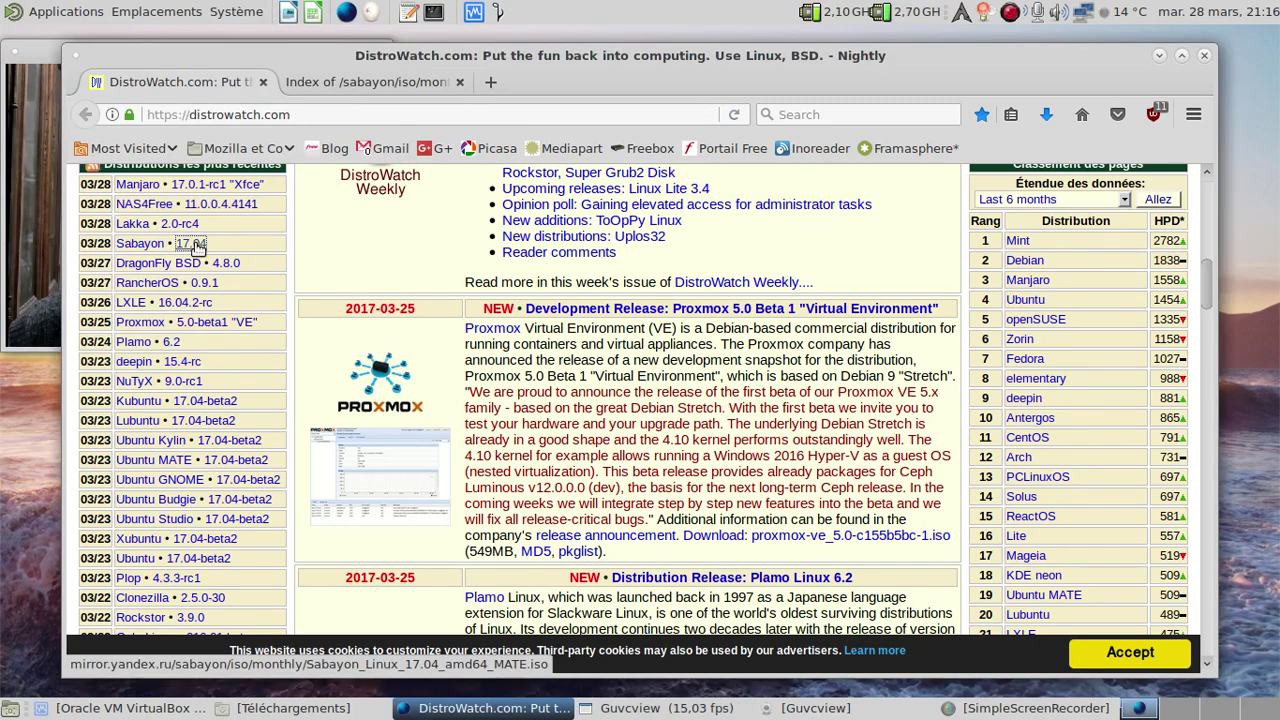
{"action": "left_click", "coordinate": [388, 86]}
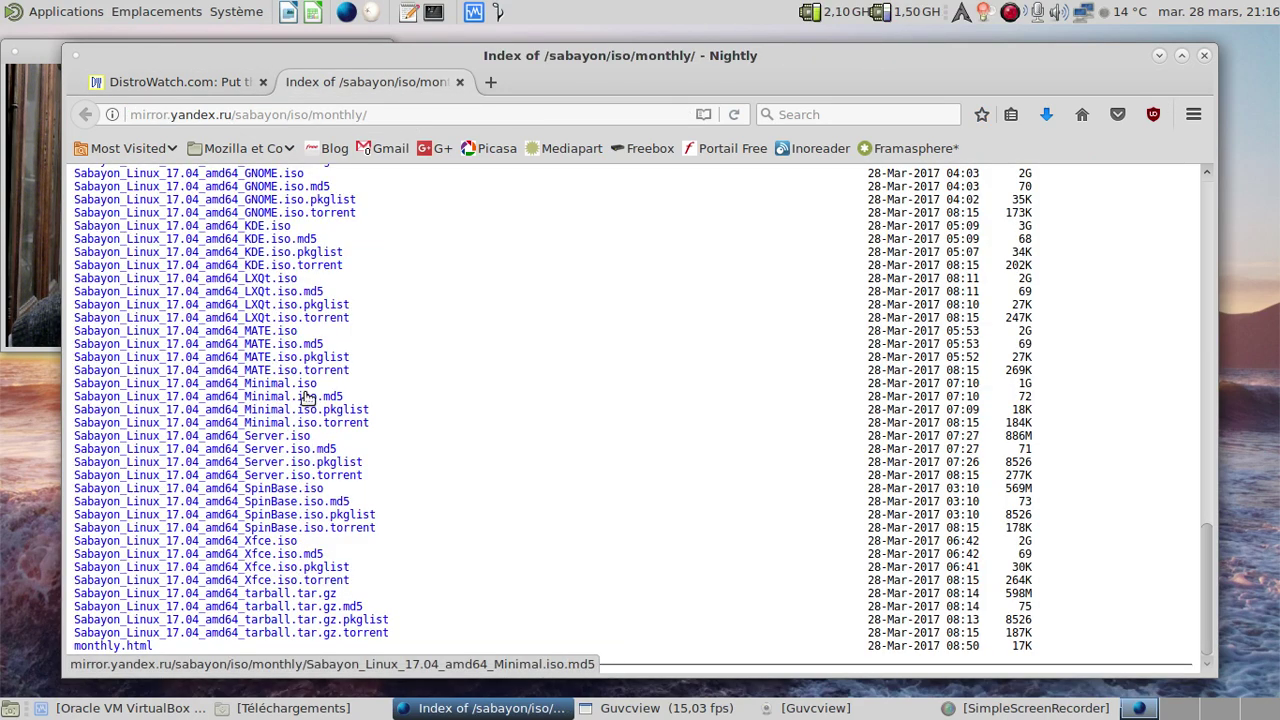
{"action": "left_click", "coordinate": [303, 345]}
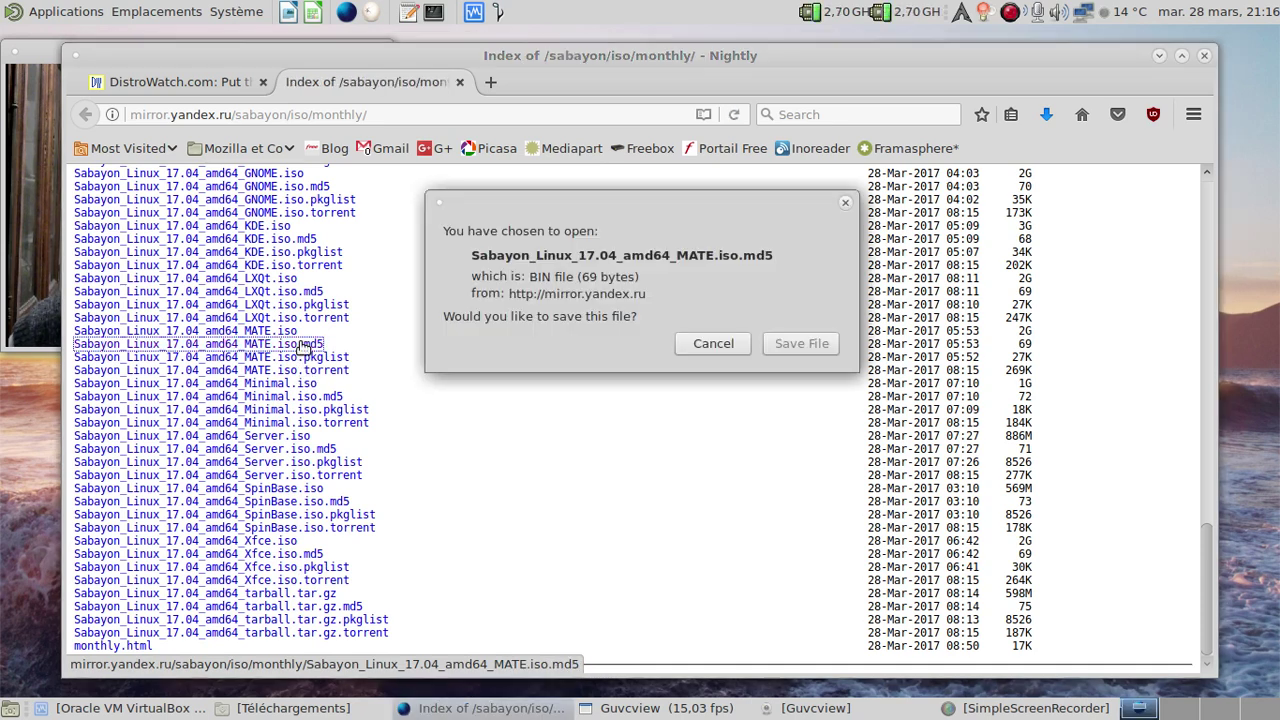
{"action": "left_click", "coordinate": [801, 344]}
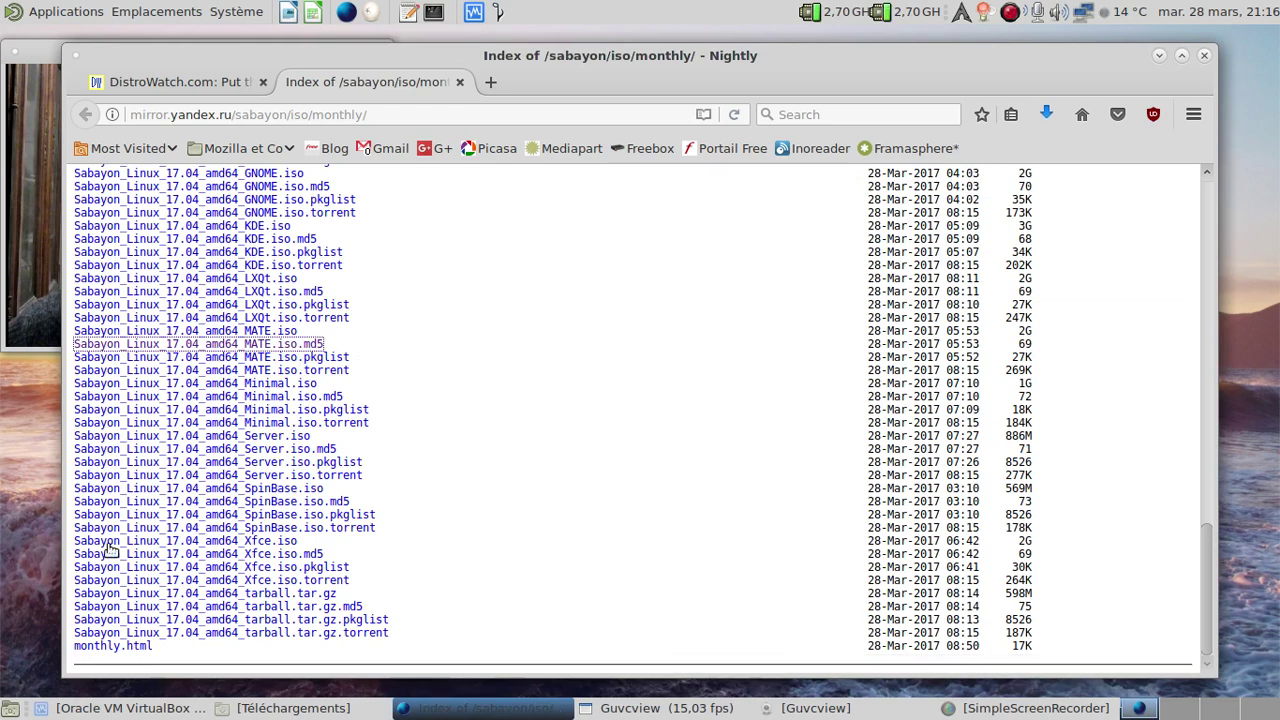
{"action": "left_click", "coordinate": [18, 313]}
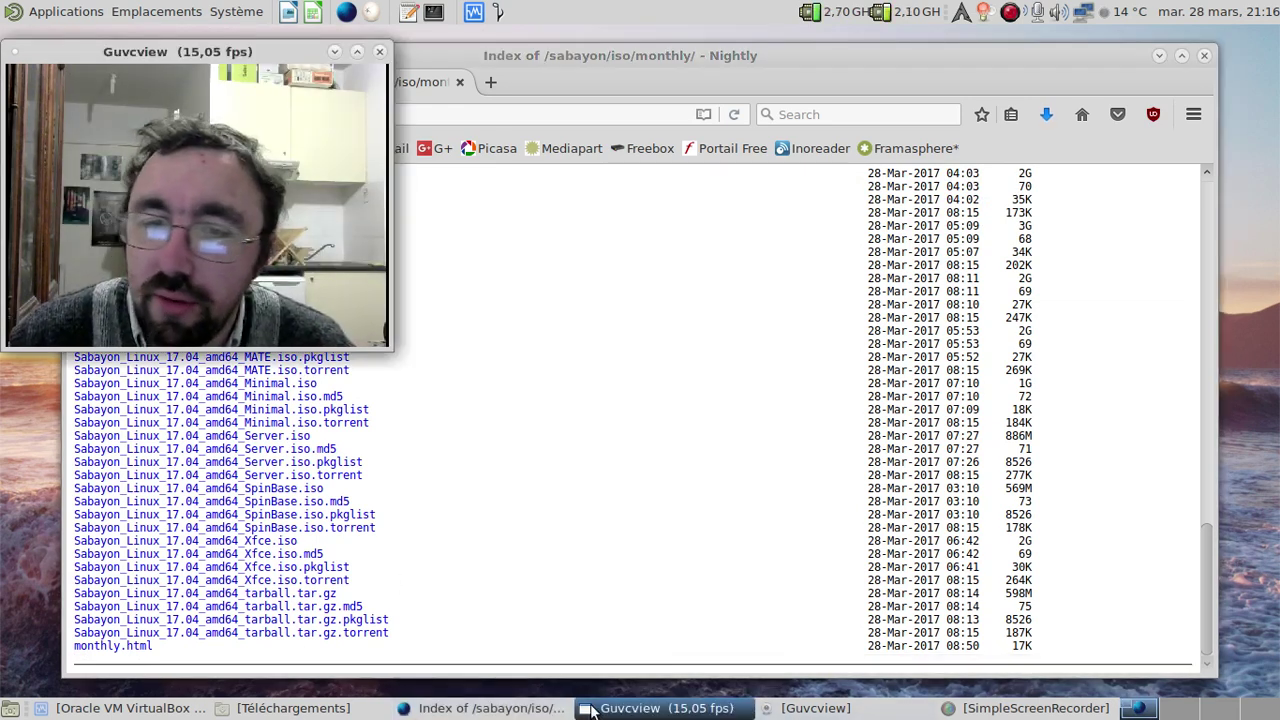
Switch to the file manager's Téléchargements folder and open a terminal in it.
{"action": "left_click", "coordinate": [293, 708]}
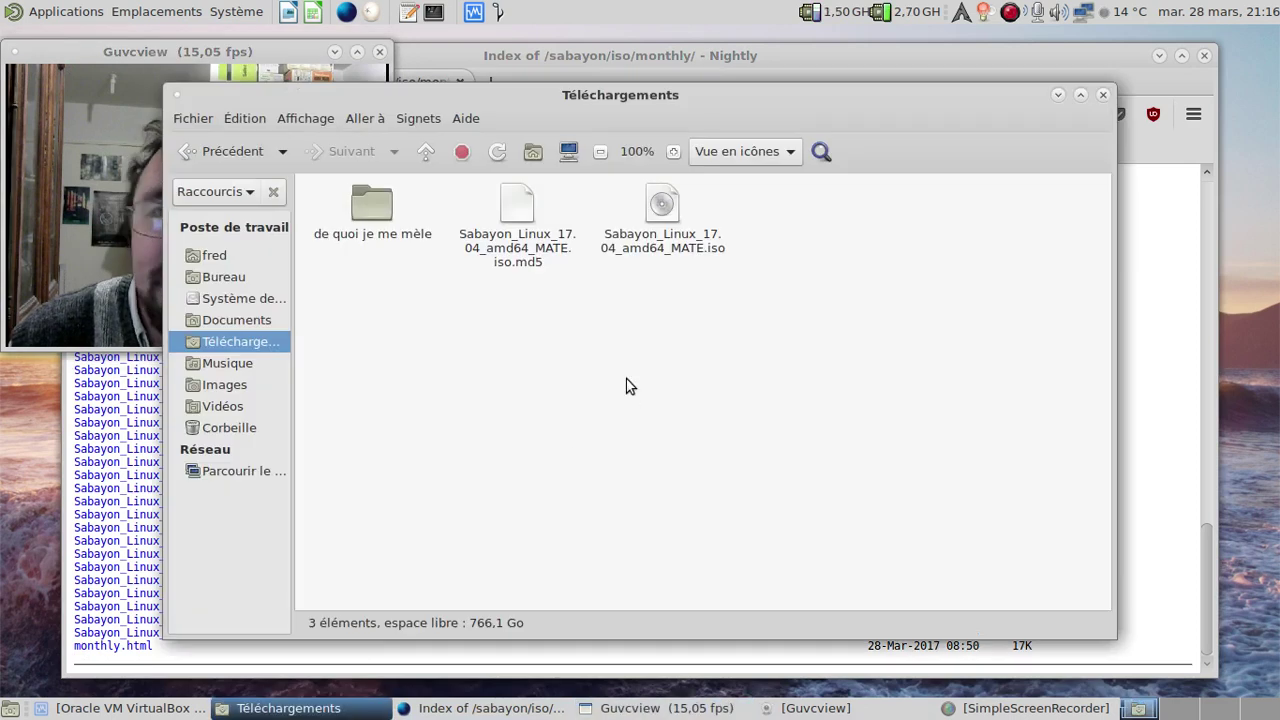
{"action": "right_click", "coordinate": [614, 328]}
{"action": "left_click", "coordinate": [689, 400]}
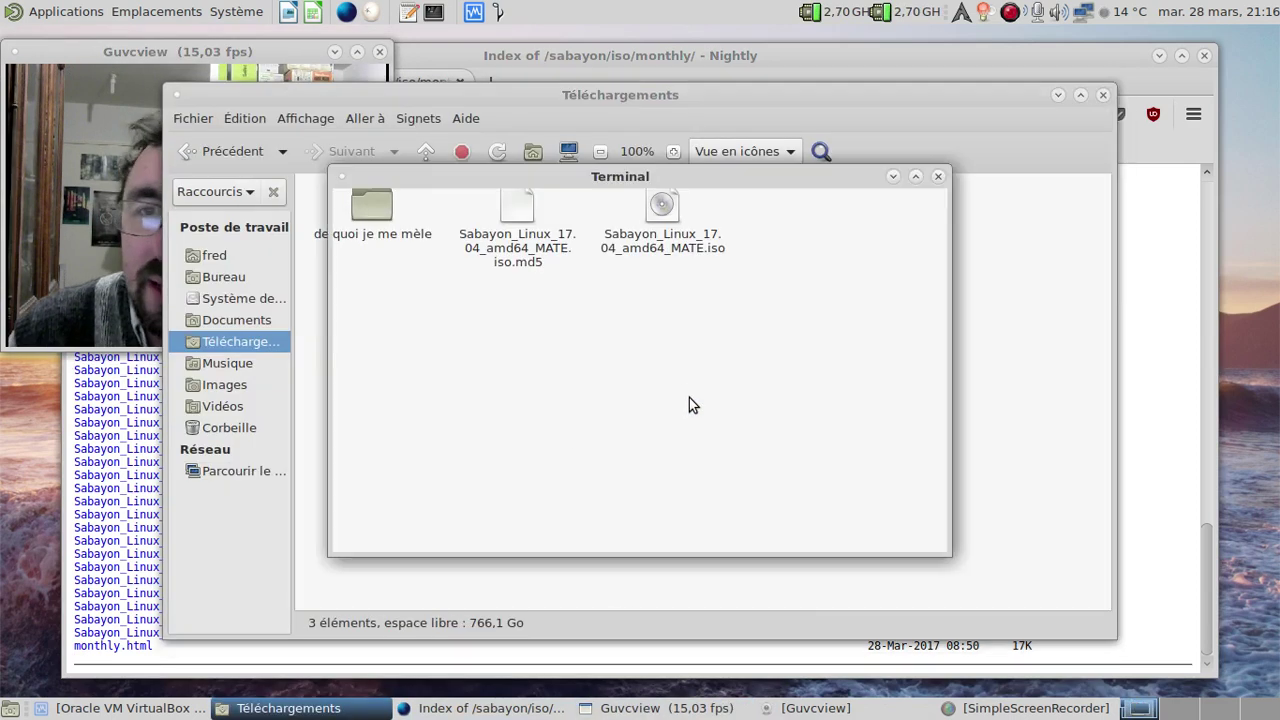
Verify the downloaded image with md5sum -c Sabayon_Linux_17.04_amd64_MATE.iso.md5 and enlarge the terminal text.
{"action": "type", "text": "m"}
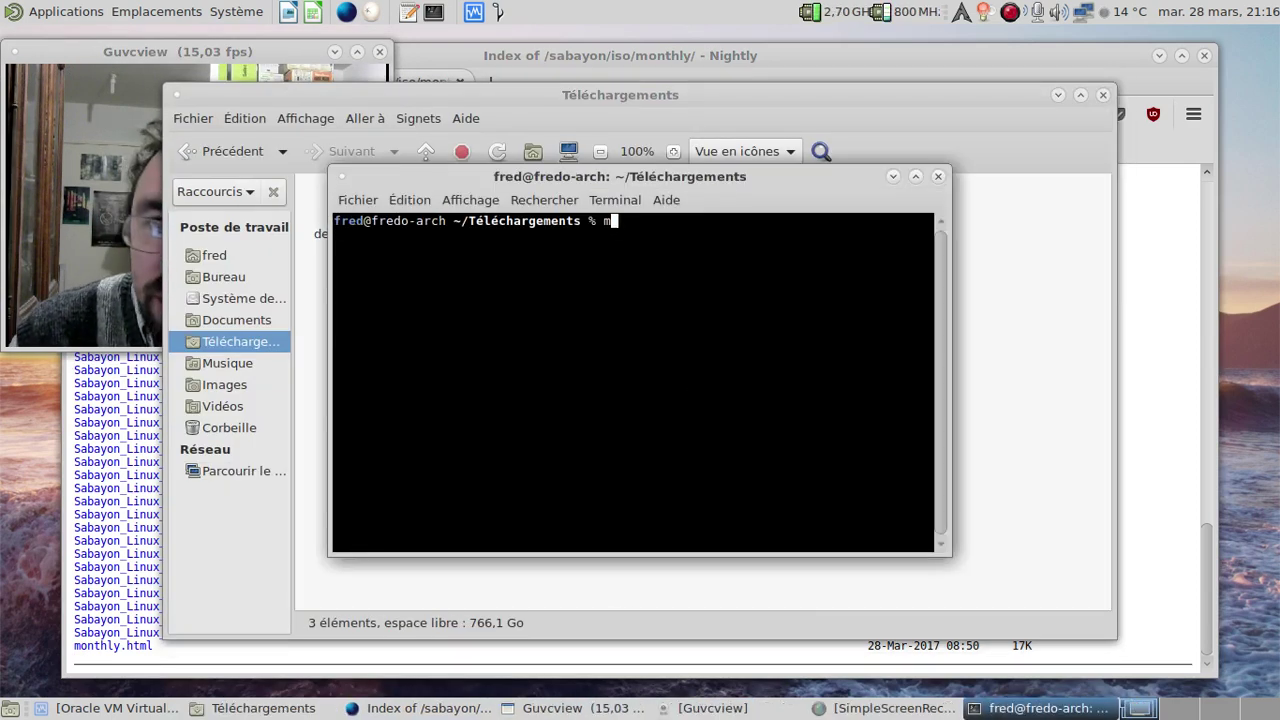
{"action": "type", "text": "d5sum -c s"}
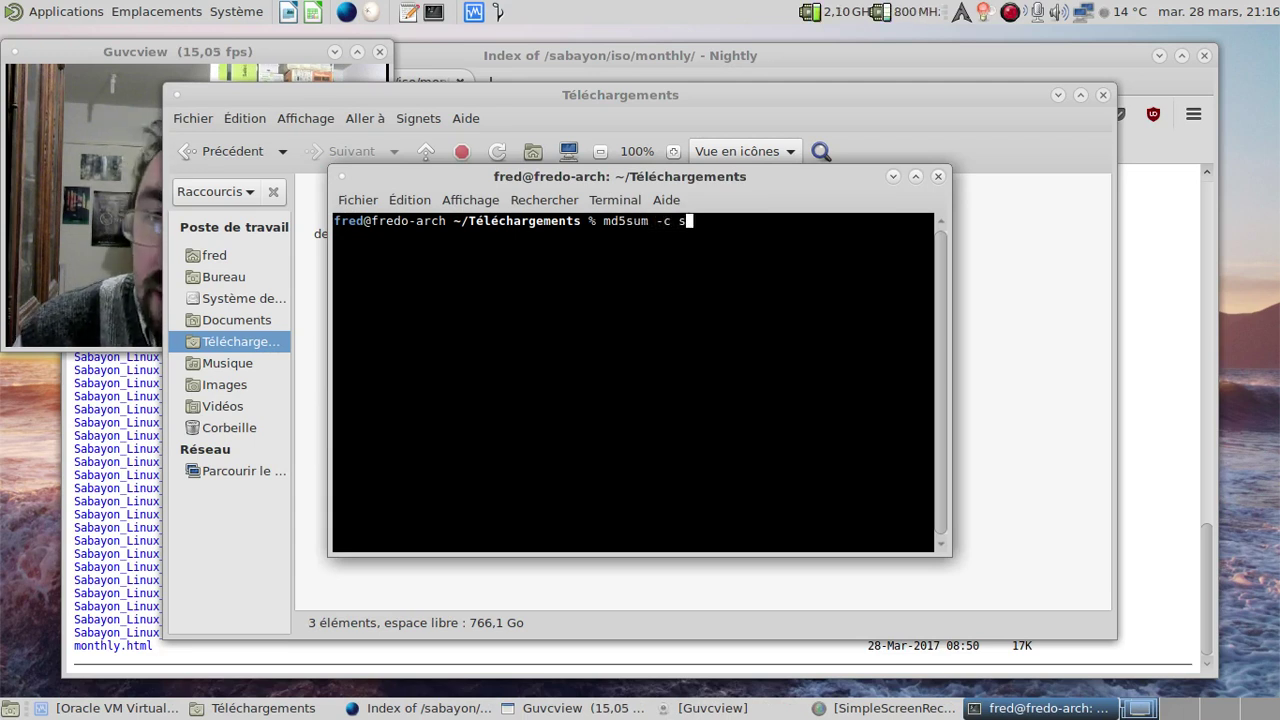
{"action": "key", "text": "Tab"}
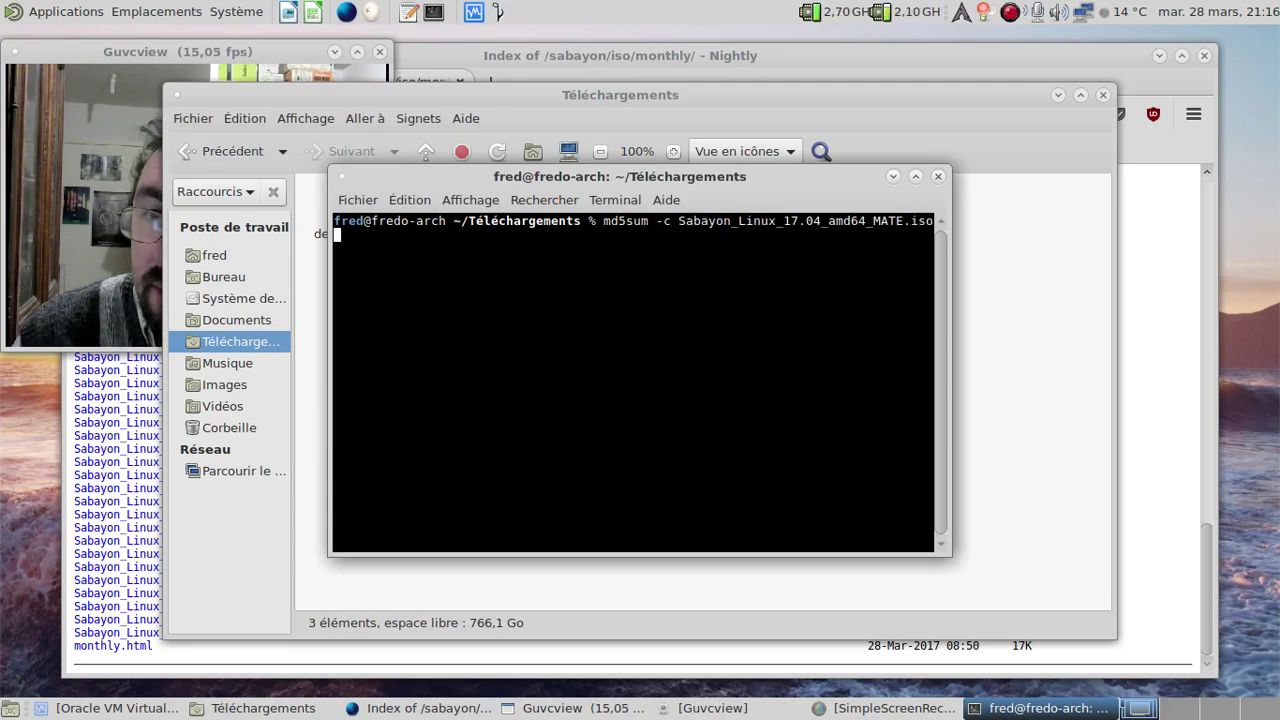
{"action": "type", "text": ".m"}
{"action": "key", "text": "Tab"}
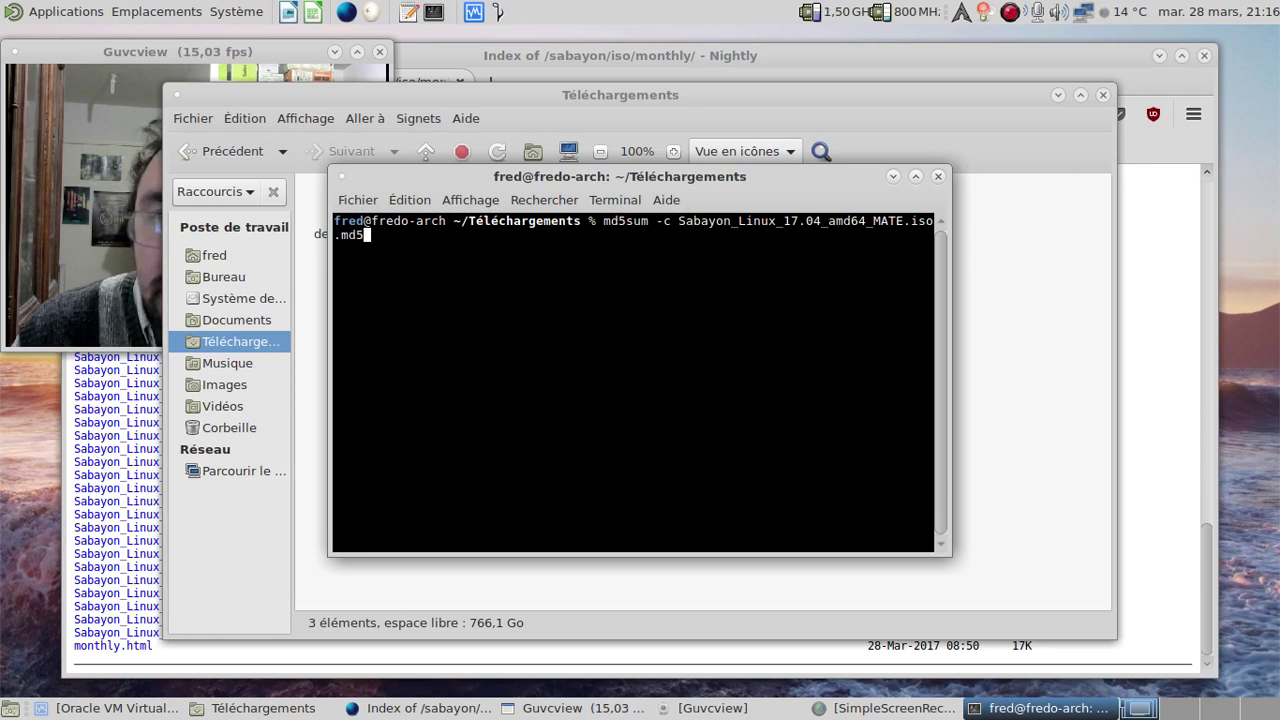
{"action": "key", "text": "Return"}
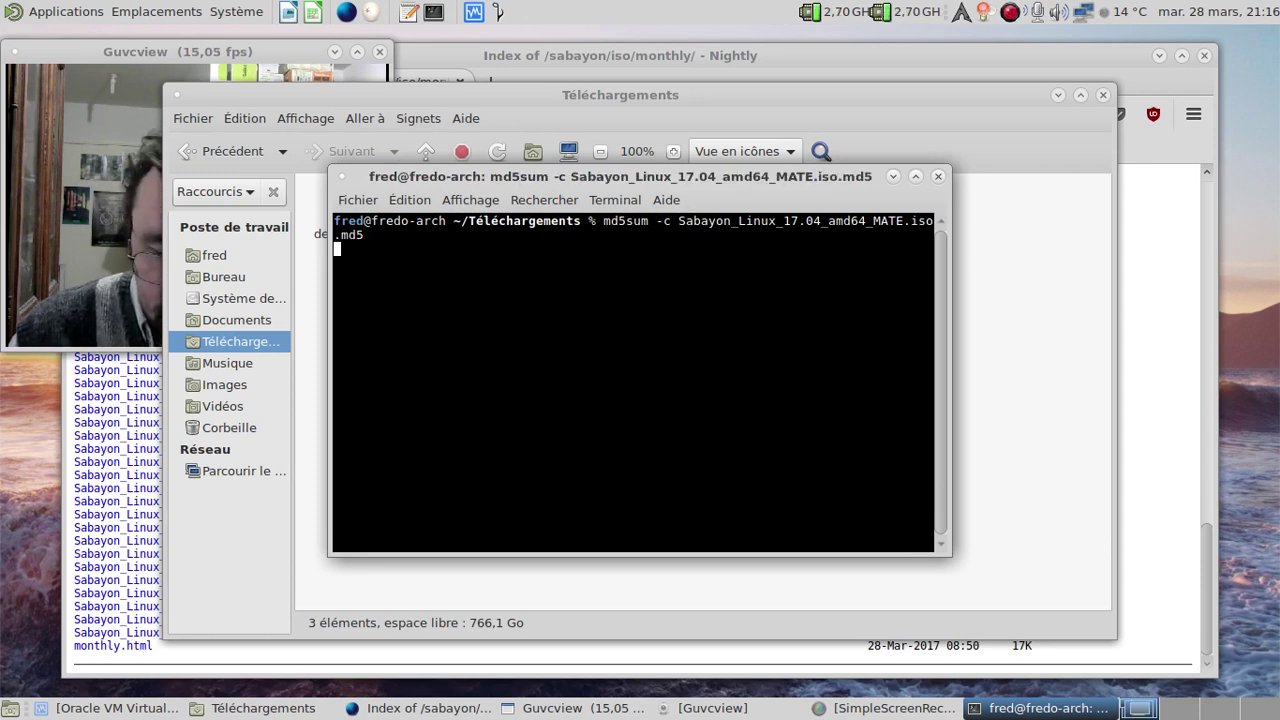
{"action": "key", "text": "ctrl+plus"}
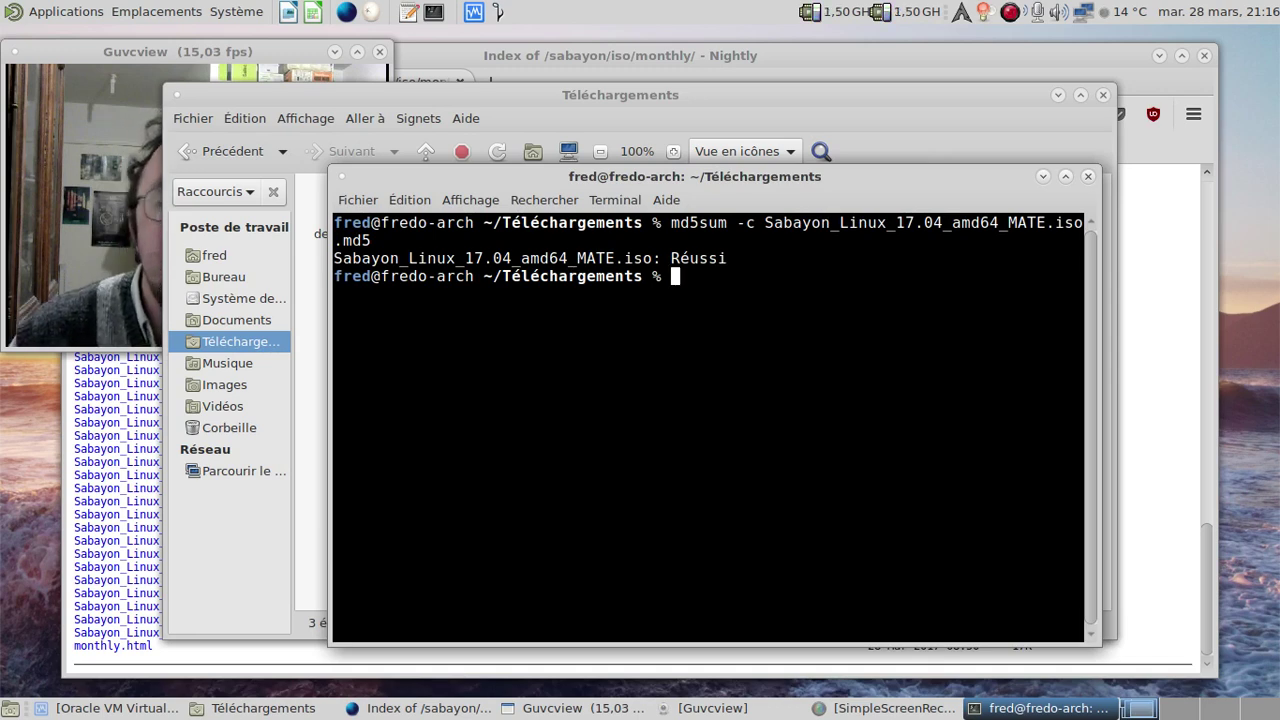
Close the terminal, the Téléchargements folder and the browser with both of its tabs.
{"action": "left_click", "coordinate": [134, 285]}
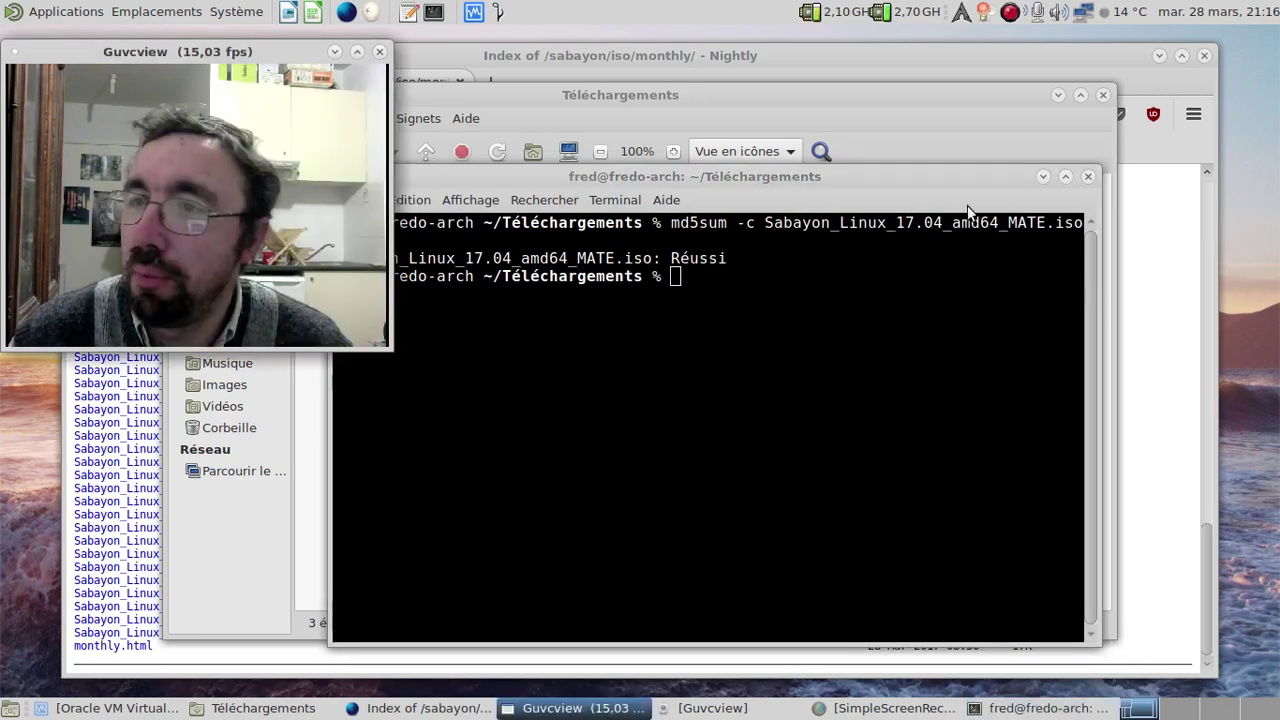
{"action": "left_click", "coordinate": [1088, 176]}
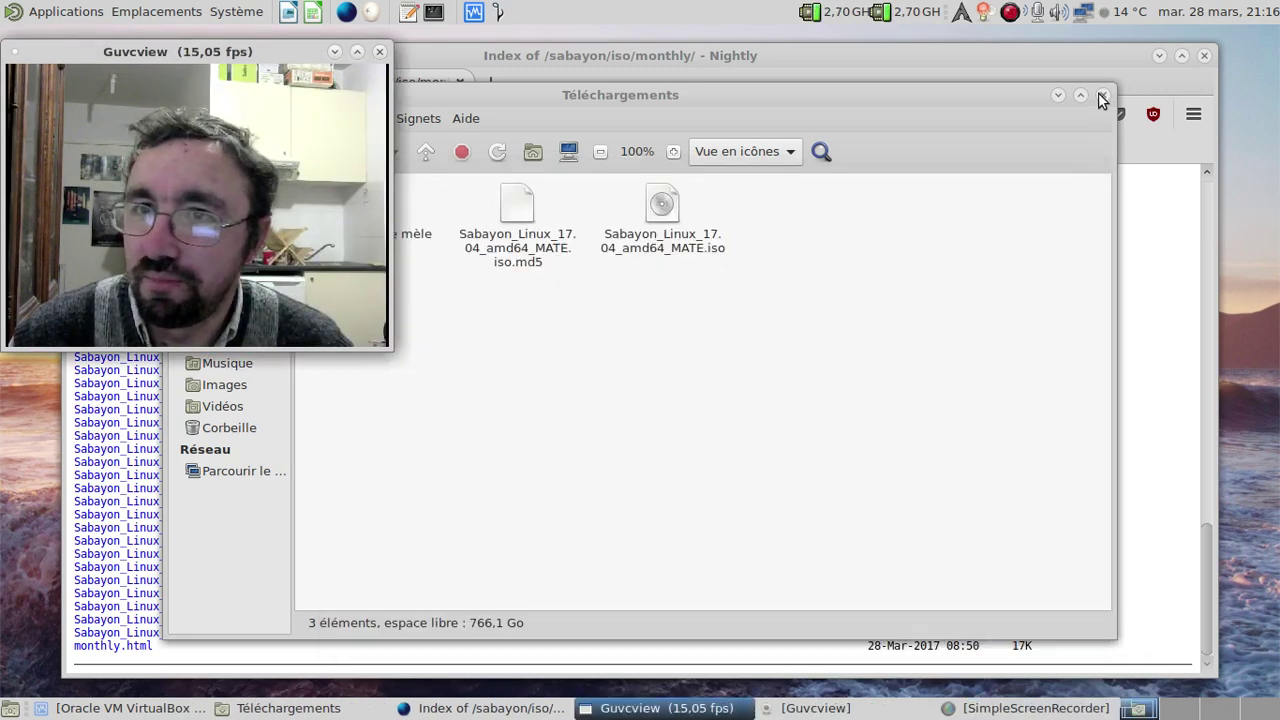
{"action": "left_click", "coordinate": [1102, 95]}
{"action": "left_click", "coordinate": [1204, 56]}
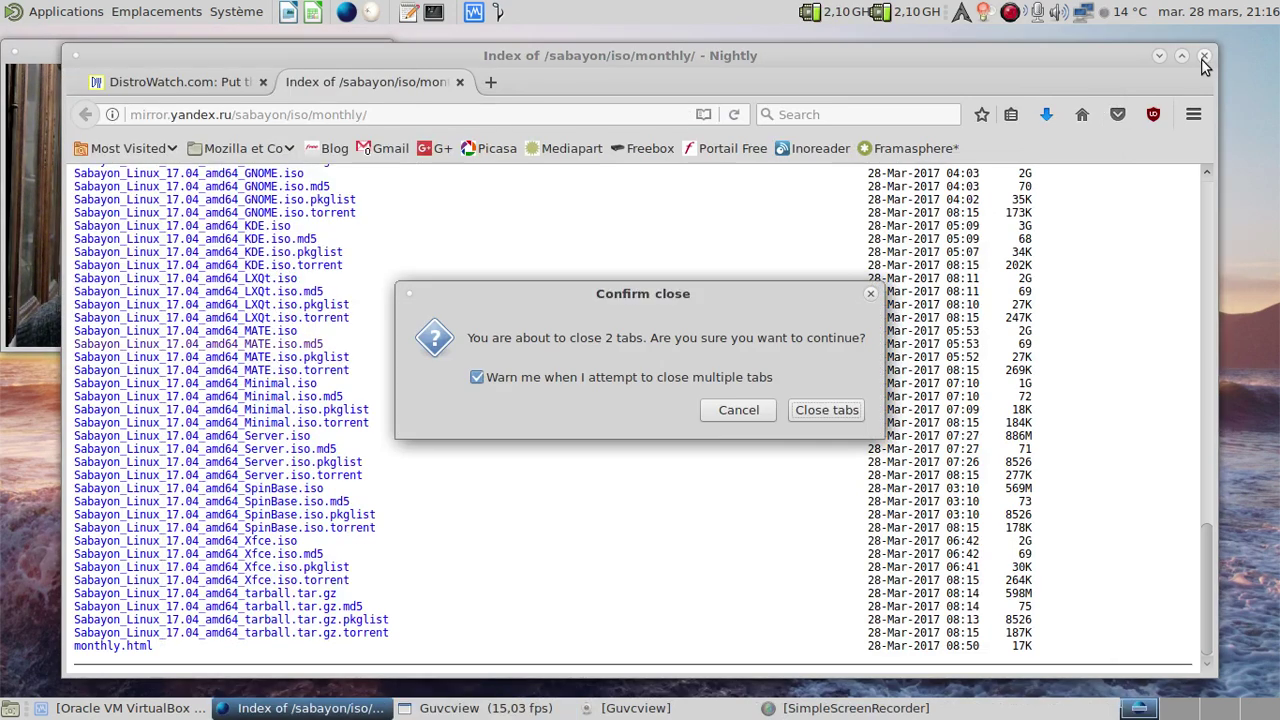
{"action": "left_click", "coordinate": [837, 416]}
Switch to VirtualBox and examine the Sabayon 17.04.vdi disk in the machine's storage settings, leaving them unmodified.
{"action": "left_click", "coordinate": [174, 707]}
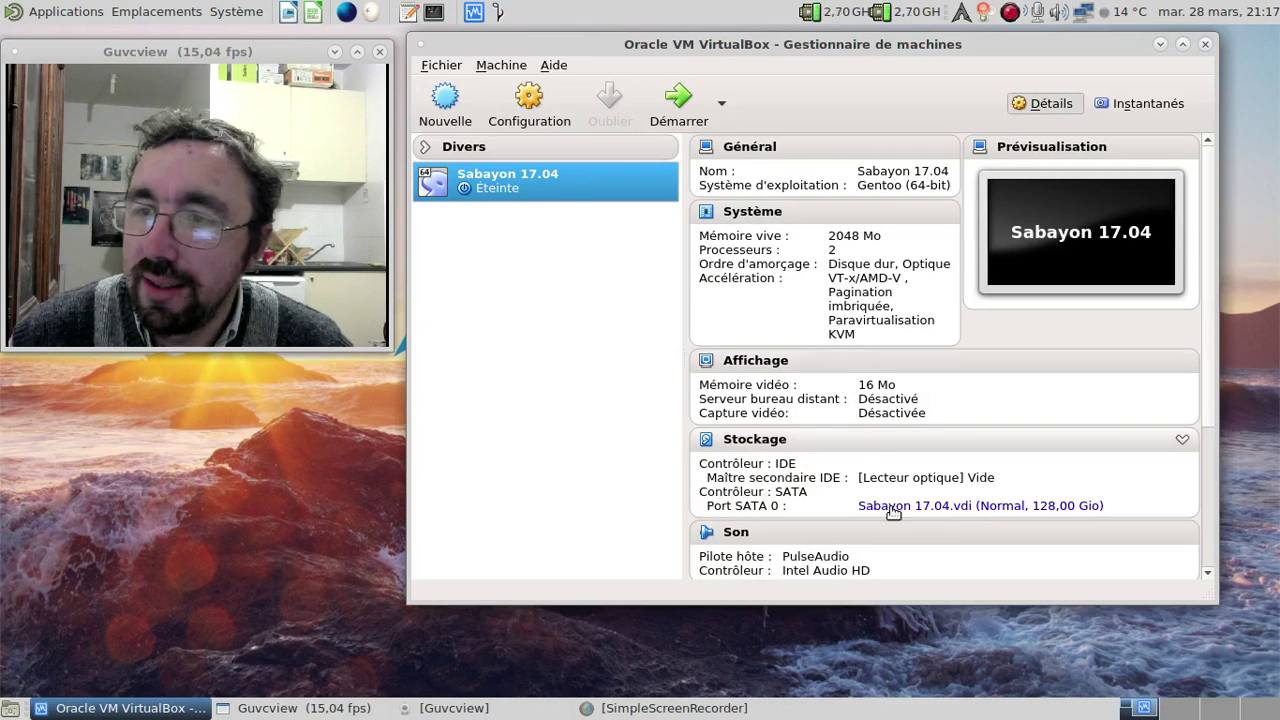
{"action": "left_click", "coordinate": [750, 441]}
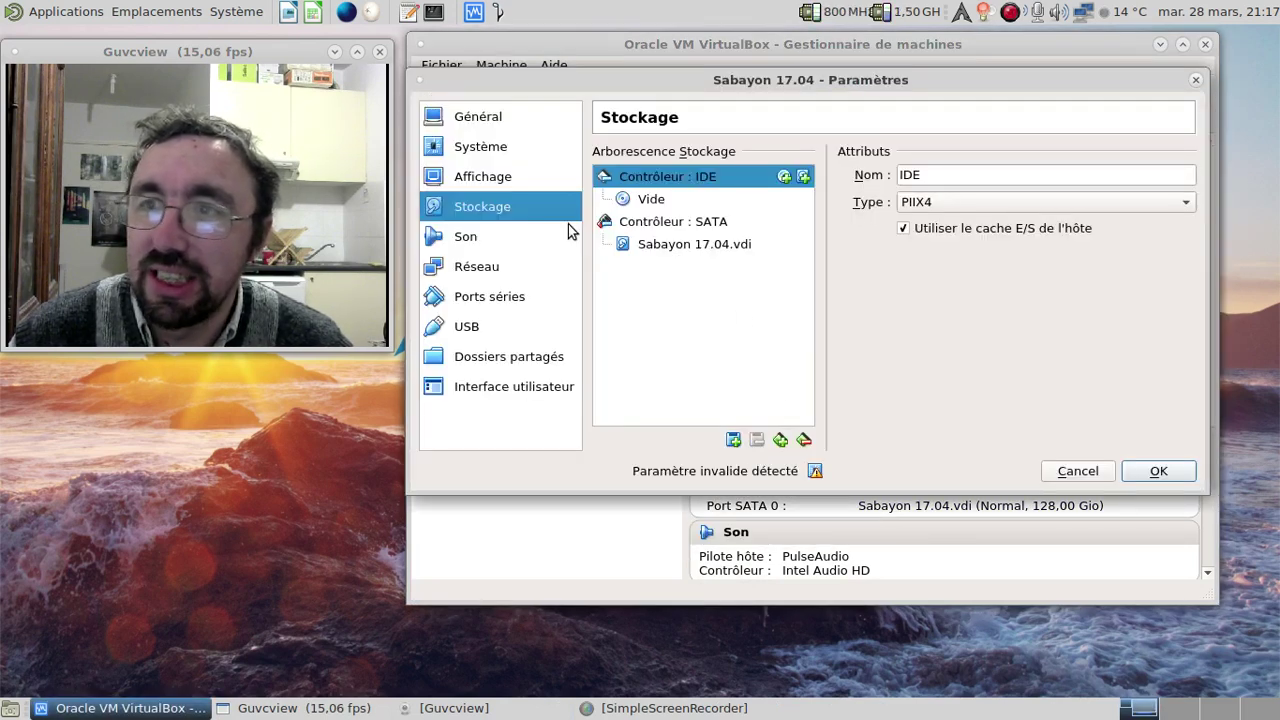
{"action": "left_click", "coordinate": [750, 246]}
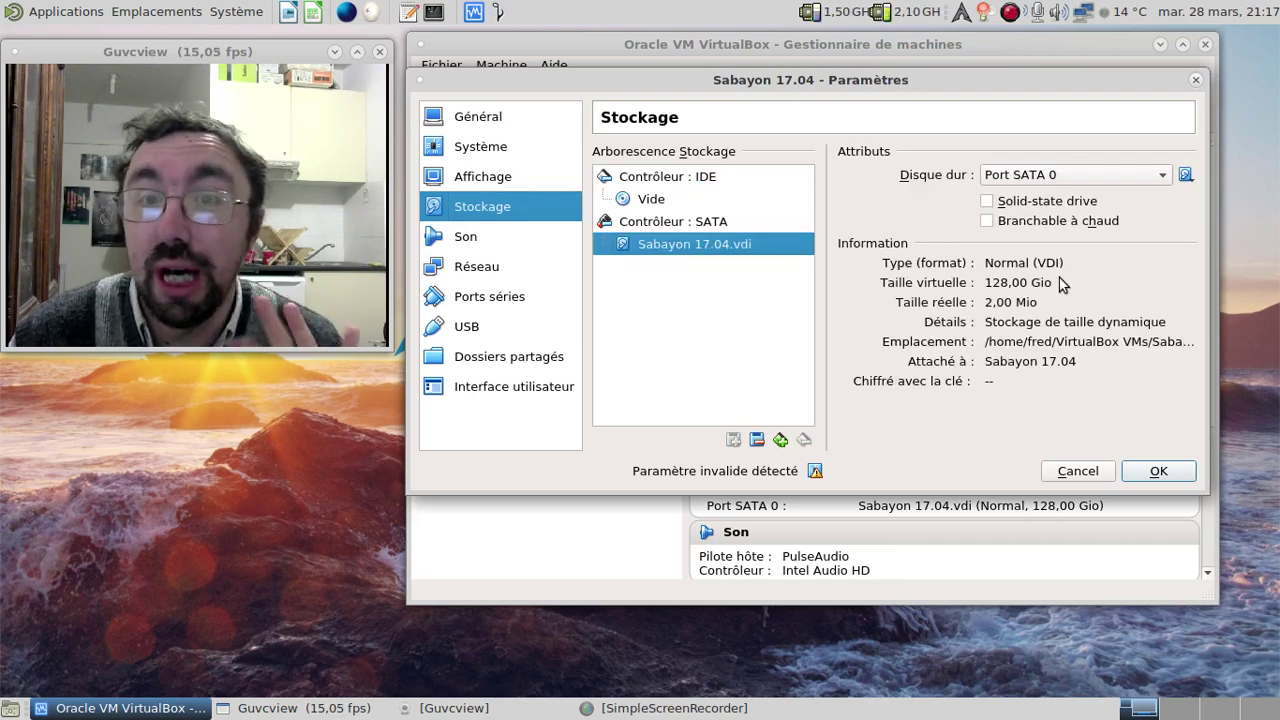
{"action": "left_click", "coordinate": [1196, 79]}
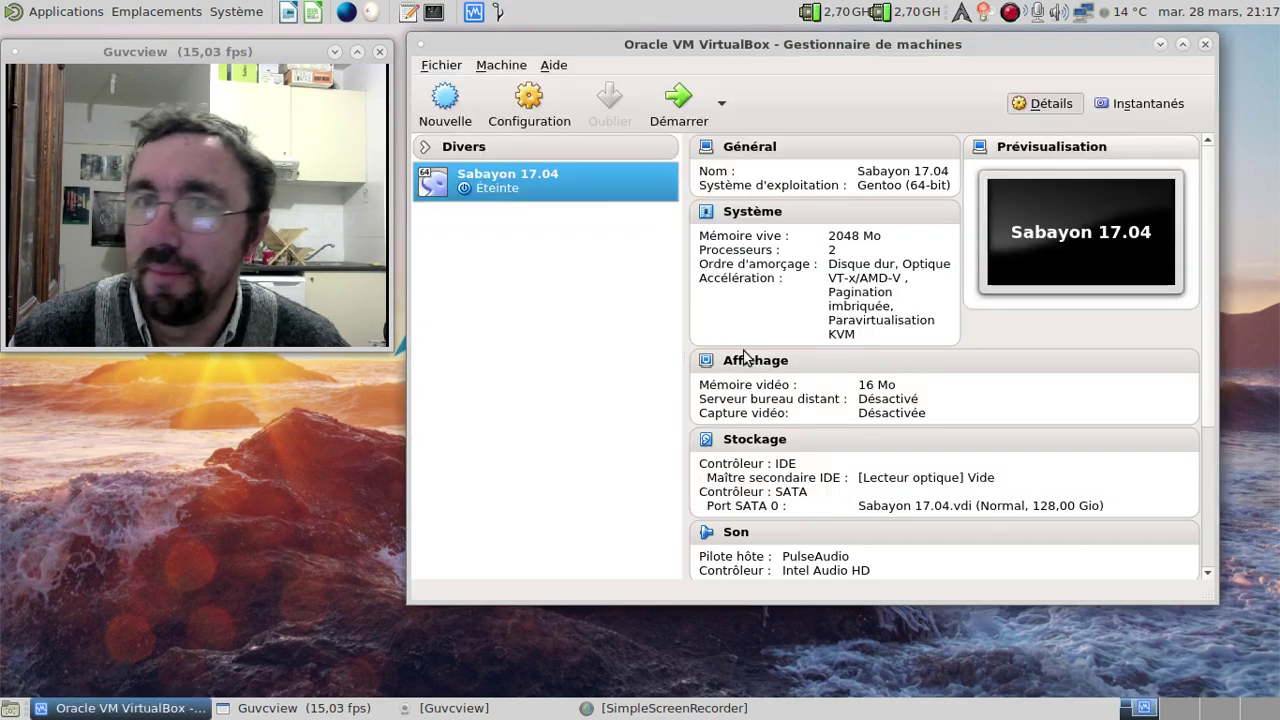
Attach Sabayon_Linux_17.04_amd64_MATE.iso to the Sabayon 17.04 machine's optical drive and start the machine.
{"action": "left_click", "coordinate": [912, 478]}
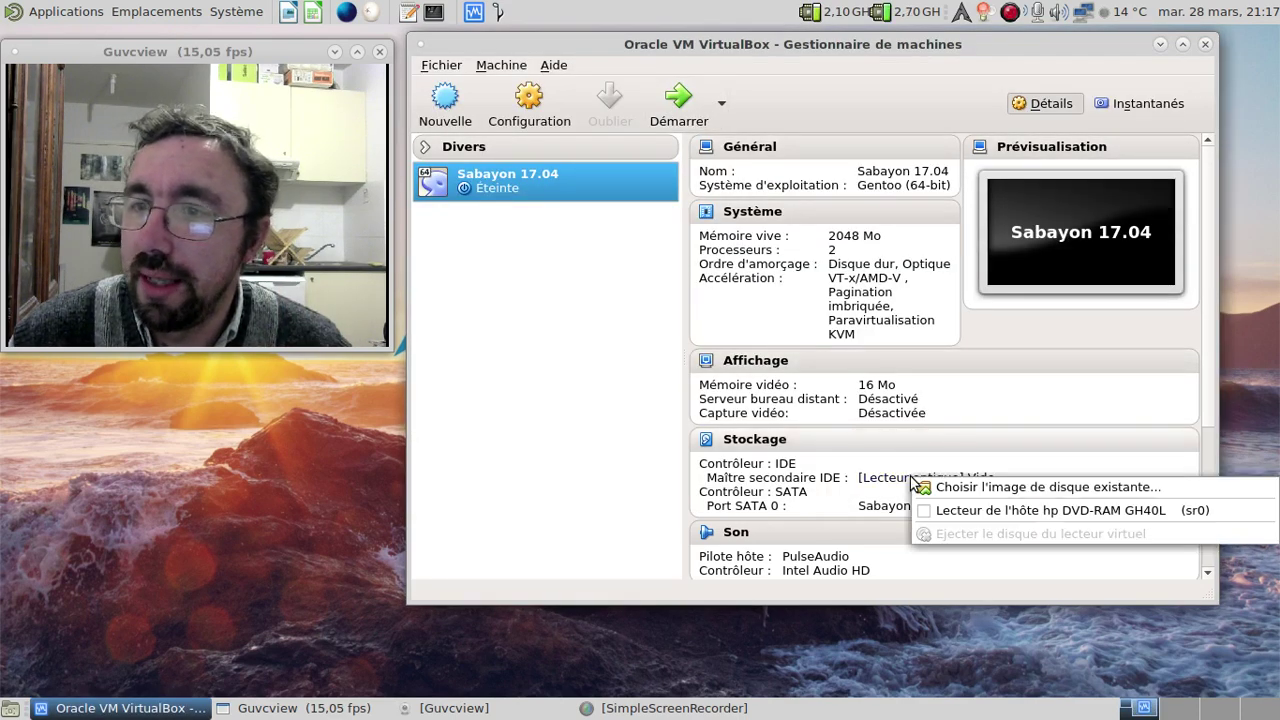
{"action": "left_click", "coordinate": [968, 488]}
{"action": "left_click", "coordinate": [580, 162]}
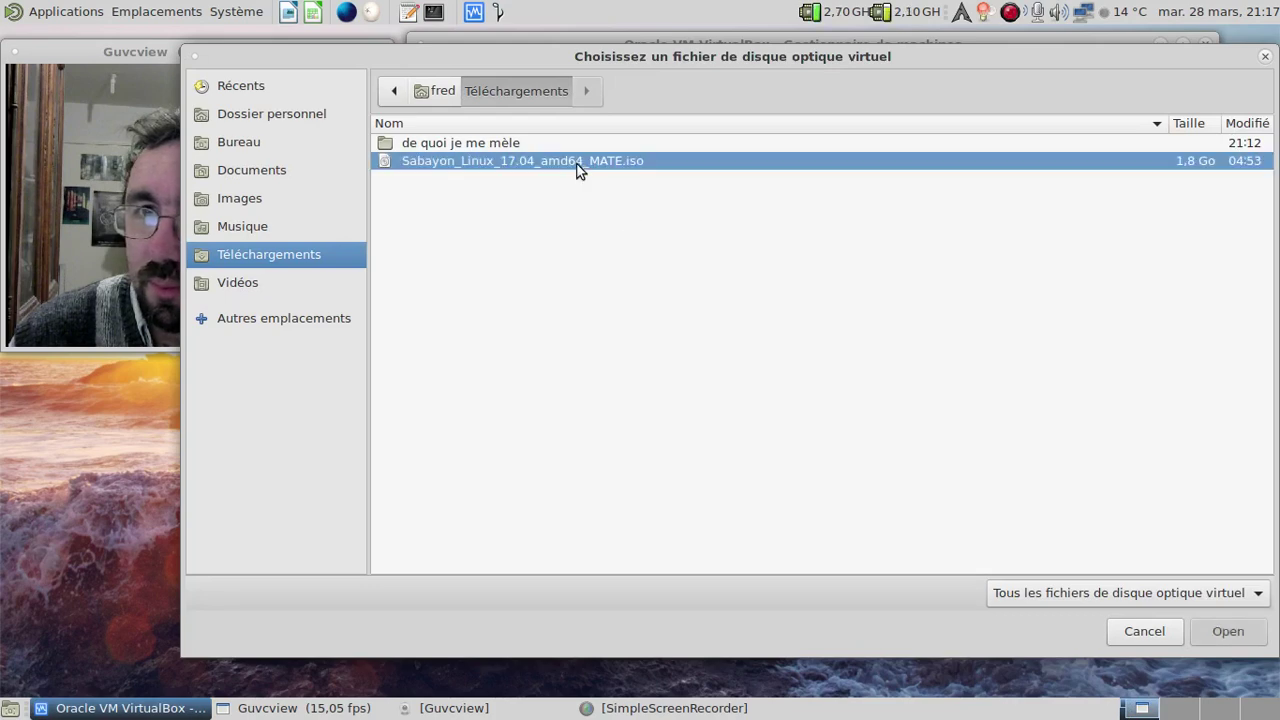
{"action": "left_click", "coordinate": [1220, 628]}
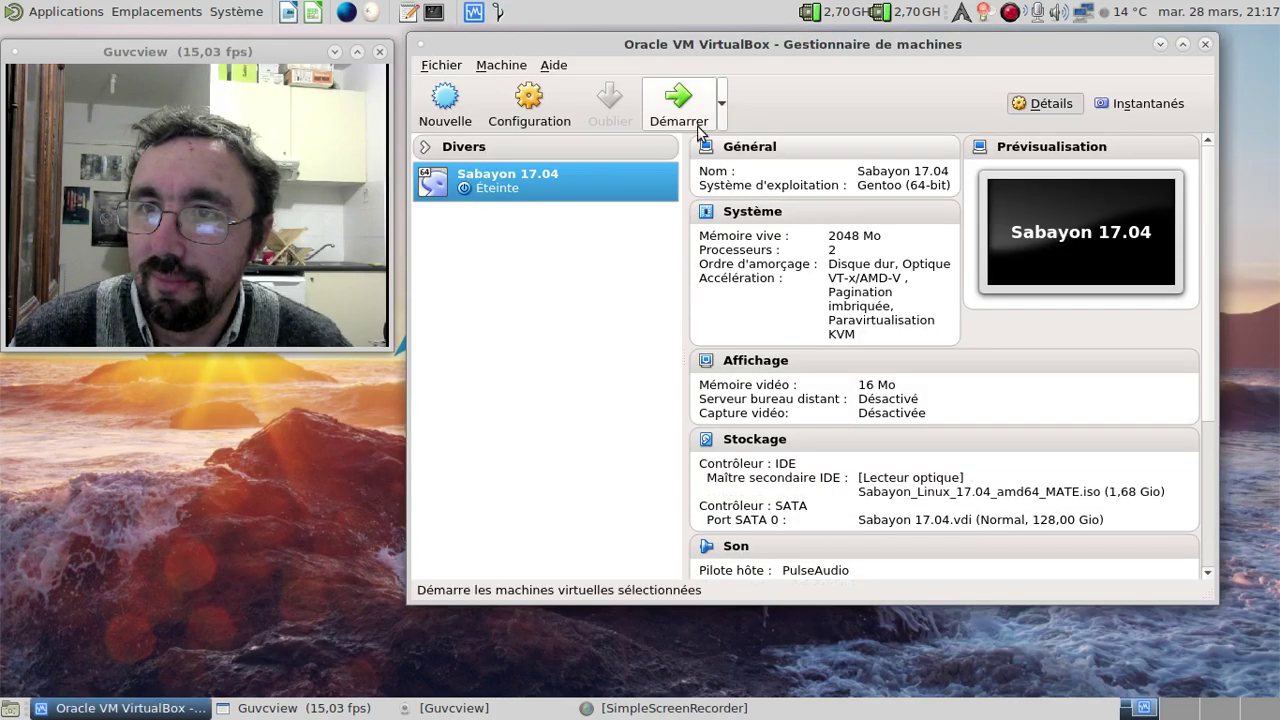
{"action": "left_click", "coordinate": [679, 100]}
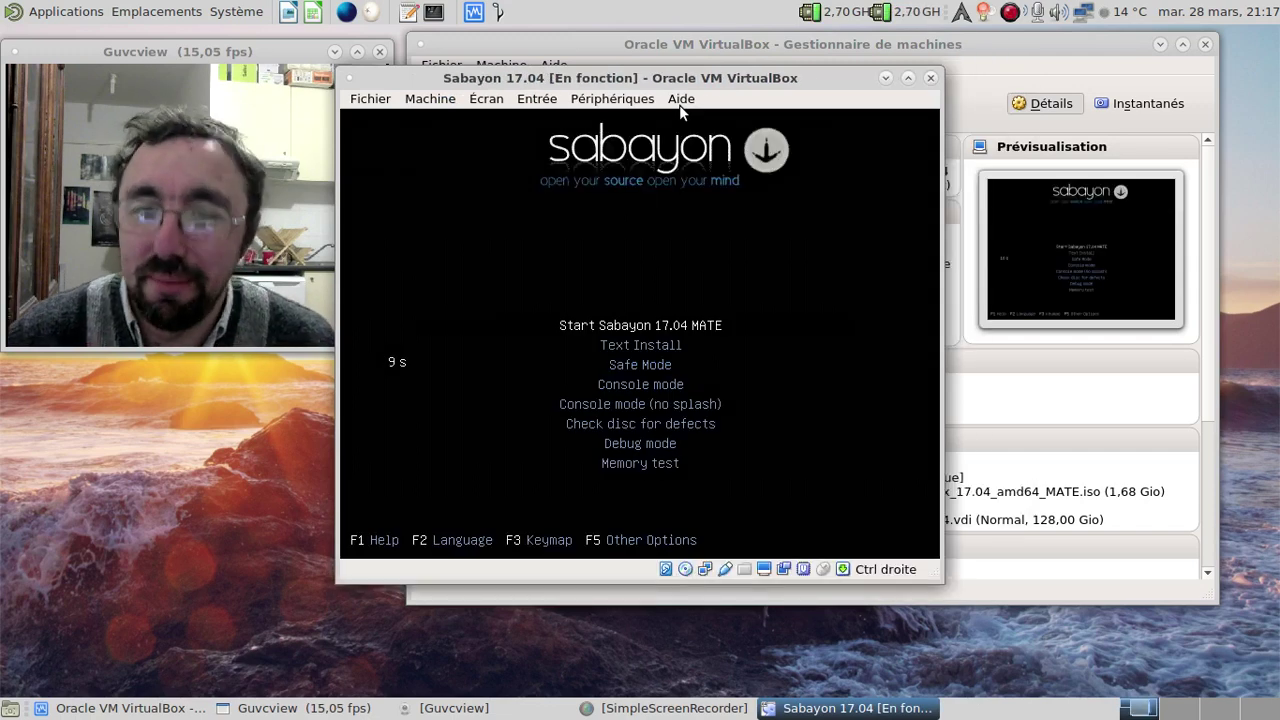
Set the boot language to Français and boot the Start Sabayon 17.04 MATE entry.
{"action": "key", "text": "F2"}
{"action": "key", "text": "Down"}
{"action": "key", "text": "Down"}
{"action": "key", "text": "Down"}
{"action": "key", "text": "Down"}
{"action": "key", "text": "Down"}
{"action": "key", "text": "Down"}
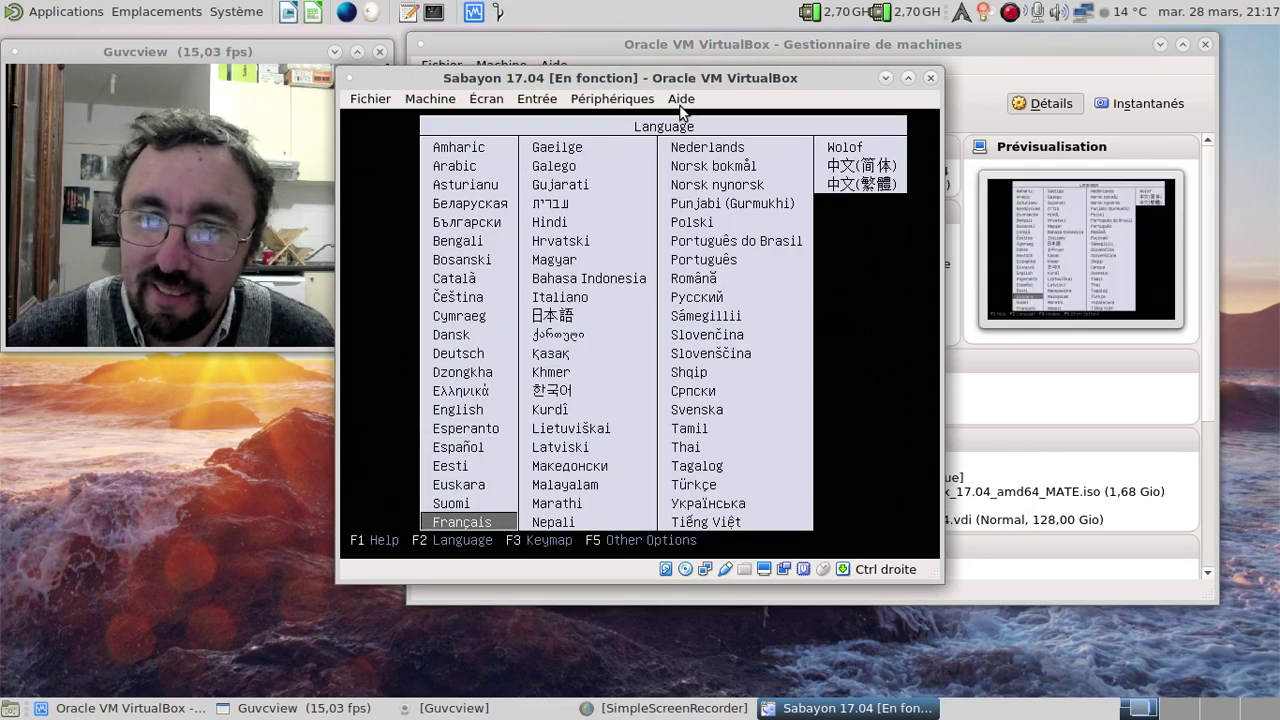
{"action": "key", "text": "Return"}
{"action": "key", "text": "Return"}
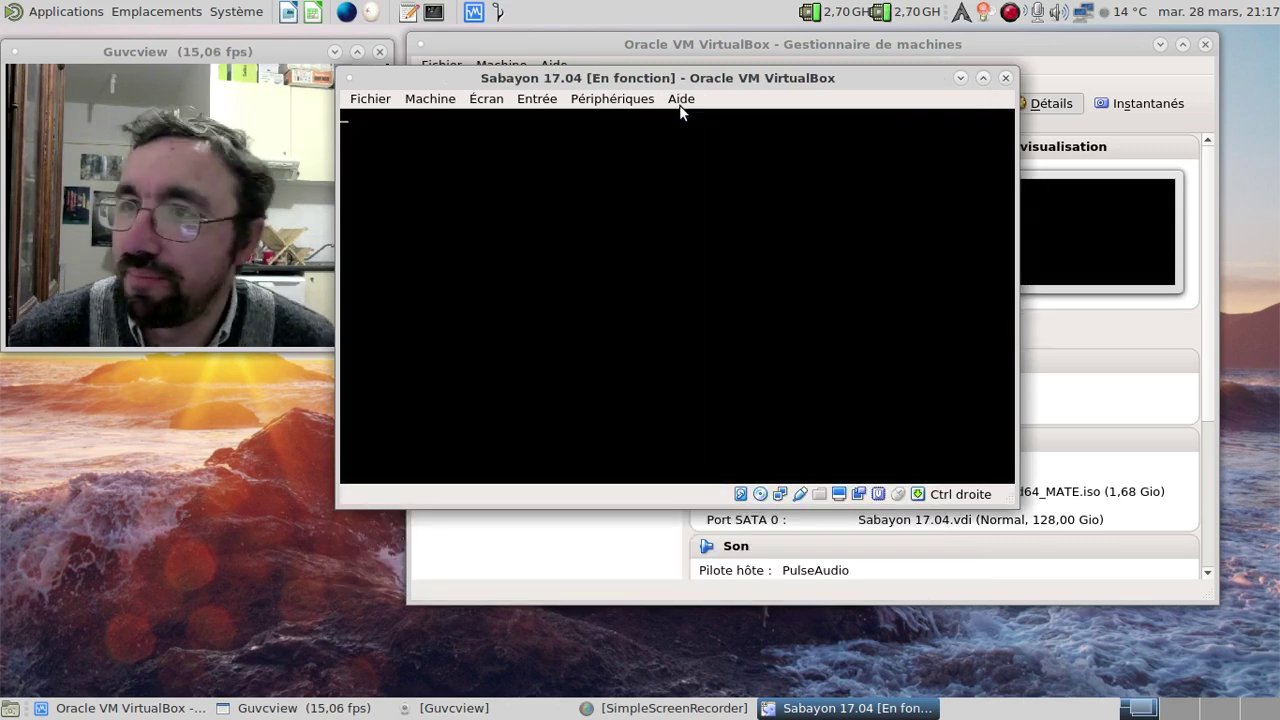
Minimize the VirtualBox manager and reposition the virtual machine's window higher on the desktop, beside the webcam view.
{"action": "left_click", "coordinate": [1160, 44]}
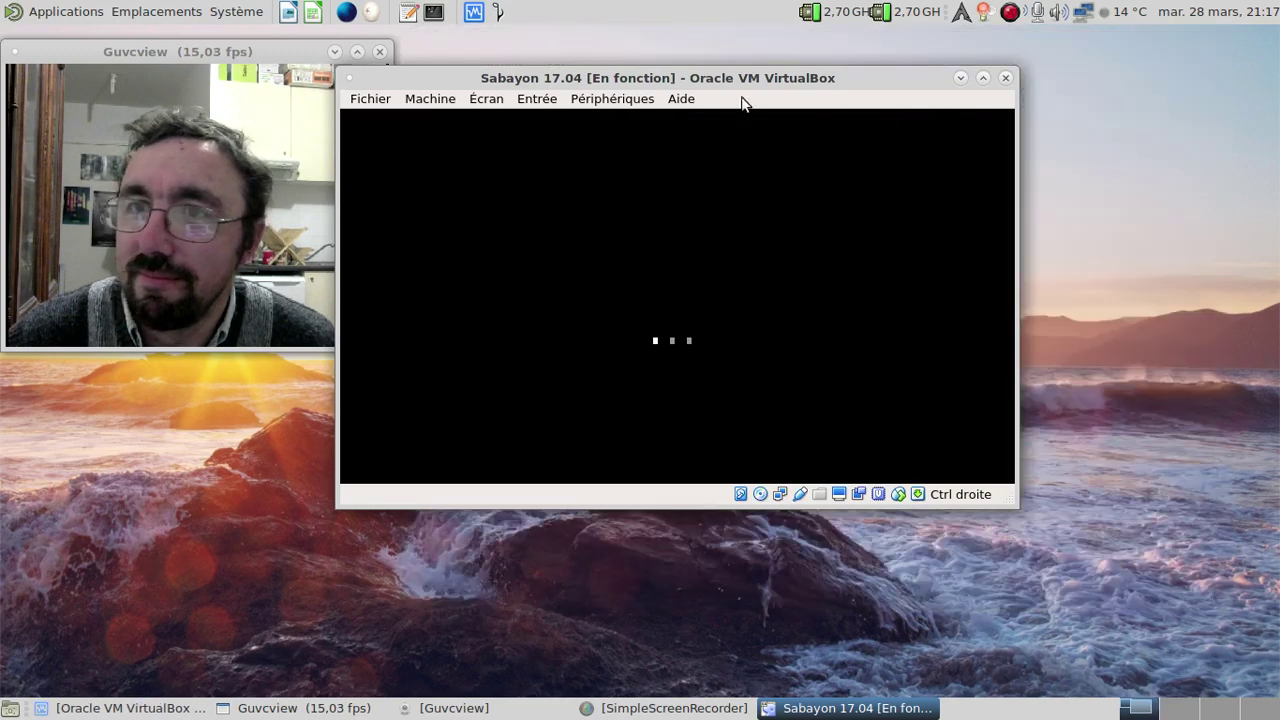
{"action": "left_click_drag", "start_coordinate": [672, 78], "coordinate": [733, 49]}
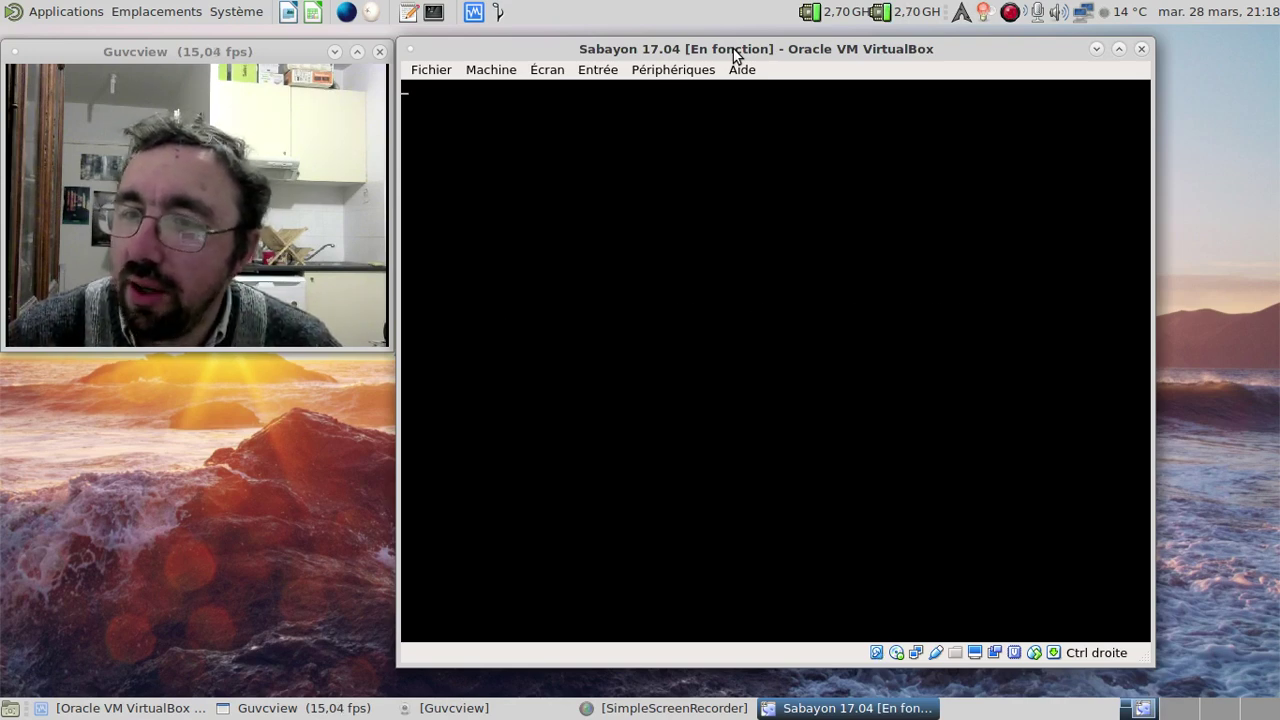
{"action": "left_click_drag", "start_coordinate": [720, 47], "coordinate": [663, 46]}
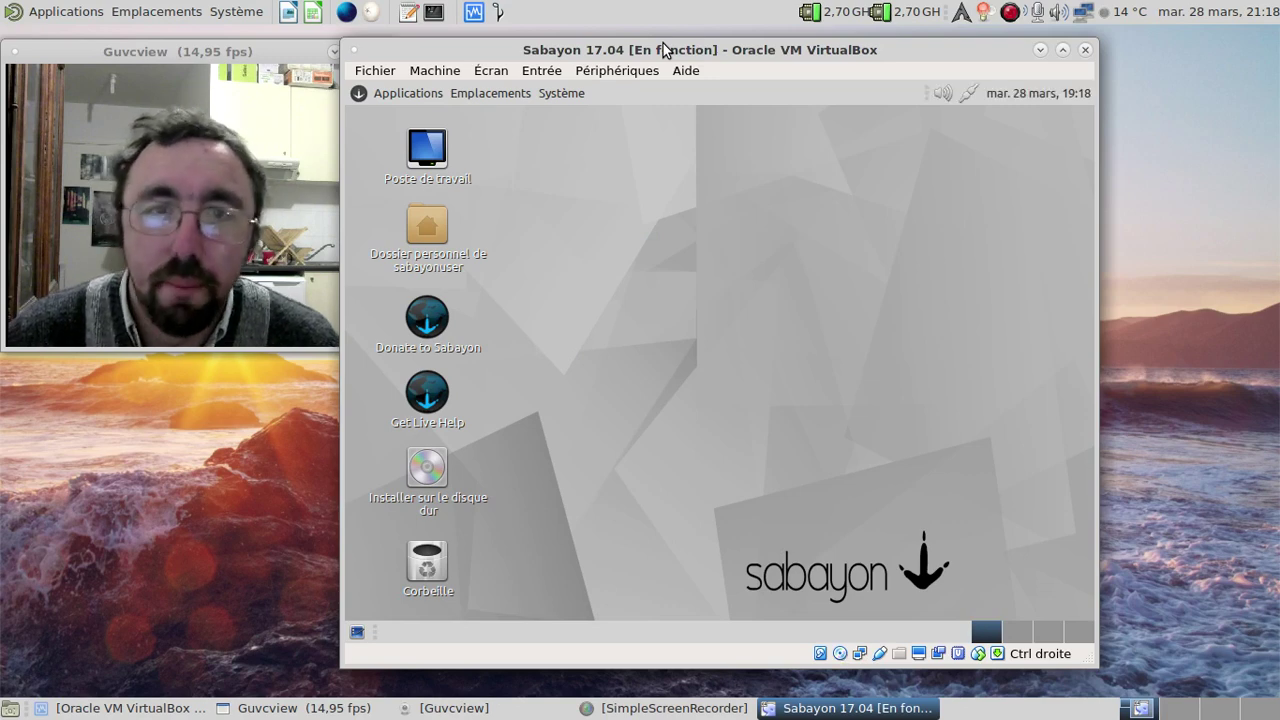
Launch the hard-disk installer from the live desktop, and briefly view the live user's personal folder before closing it.
{"action": "double_click", "coordinate": [410, 478]}
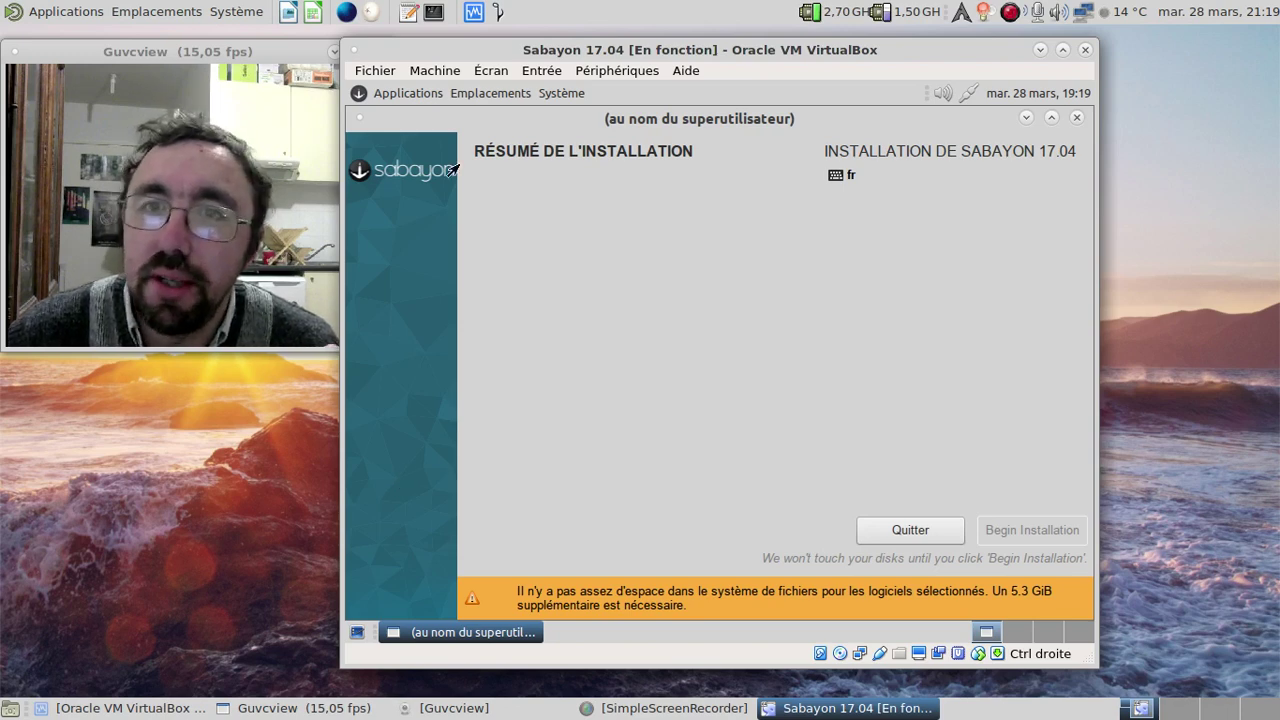
{"action": "left_click", "coordinate": [466, 94]}
{"action": "left_click", "coordinate": [472, 118]}
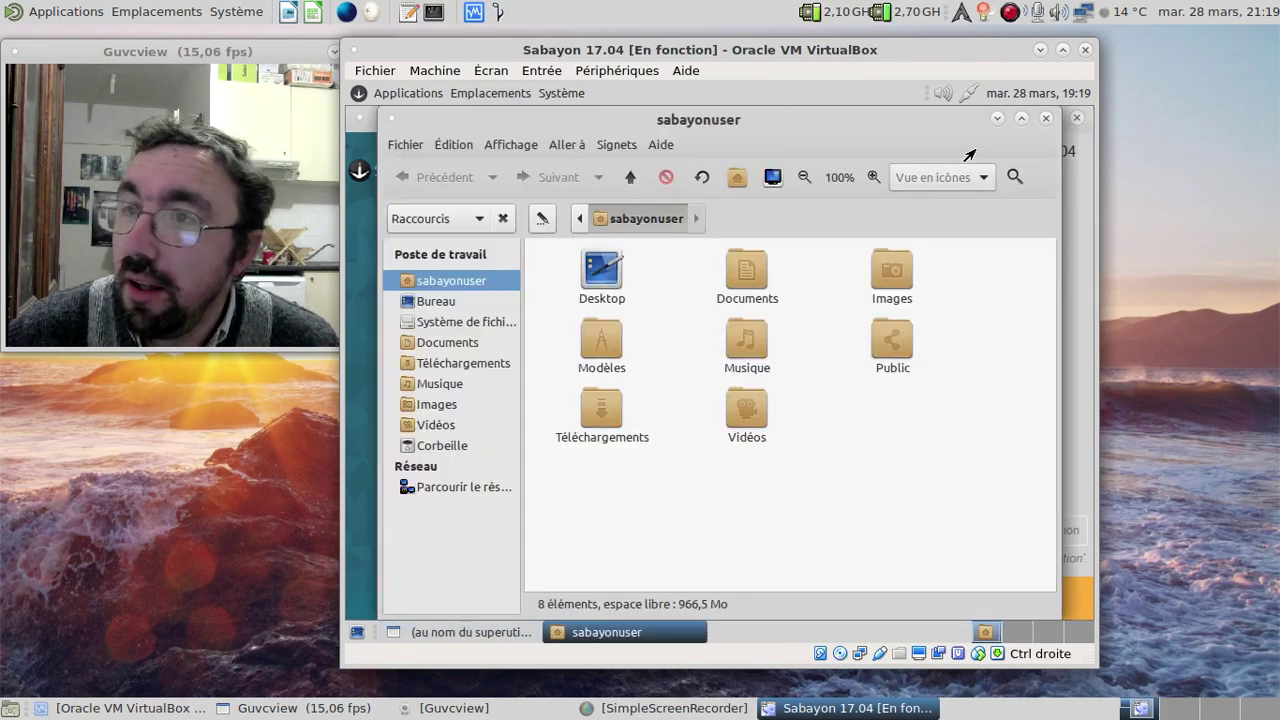
{"action": "left_click", "coordinate": [1046, 118]}
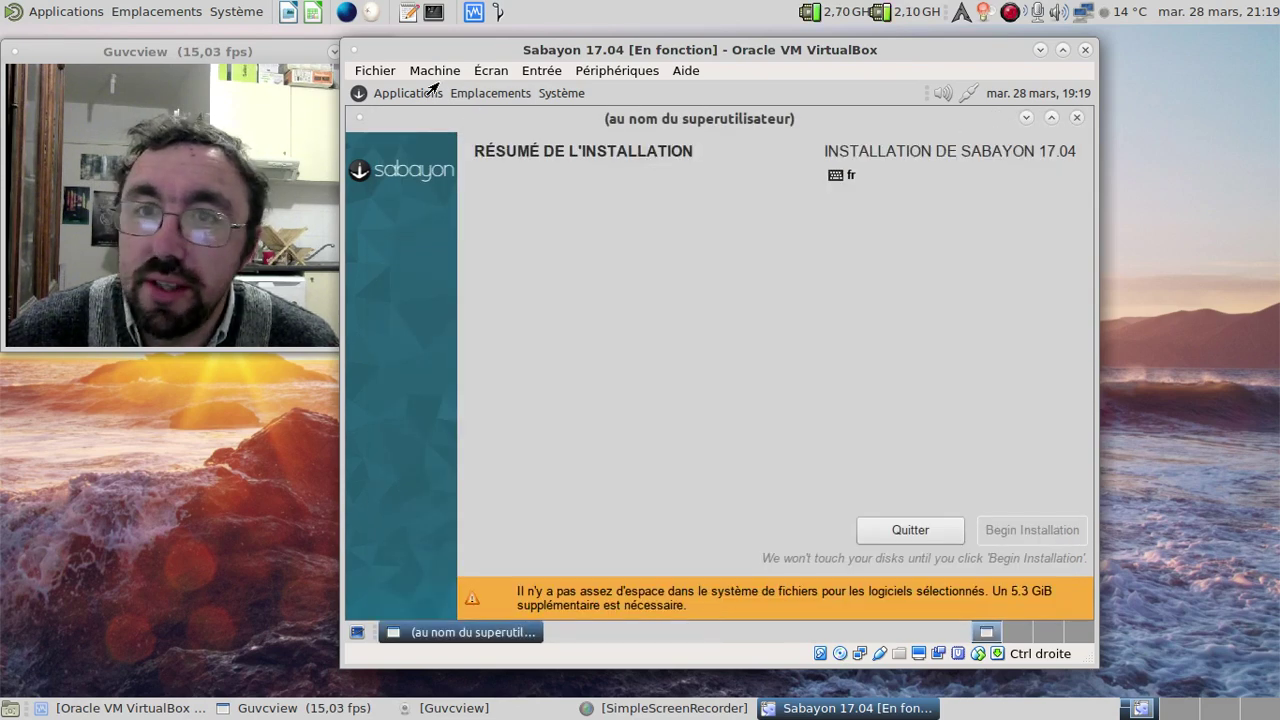
Quit the Sabayon installer and confirm abandoning the installation process.
{"action": "left_click", "coordinate": [1077, 117]}
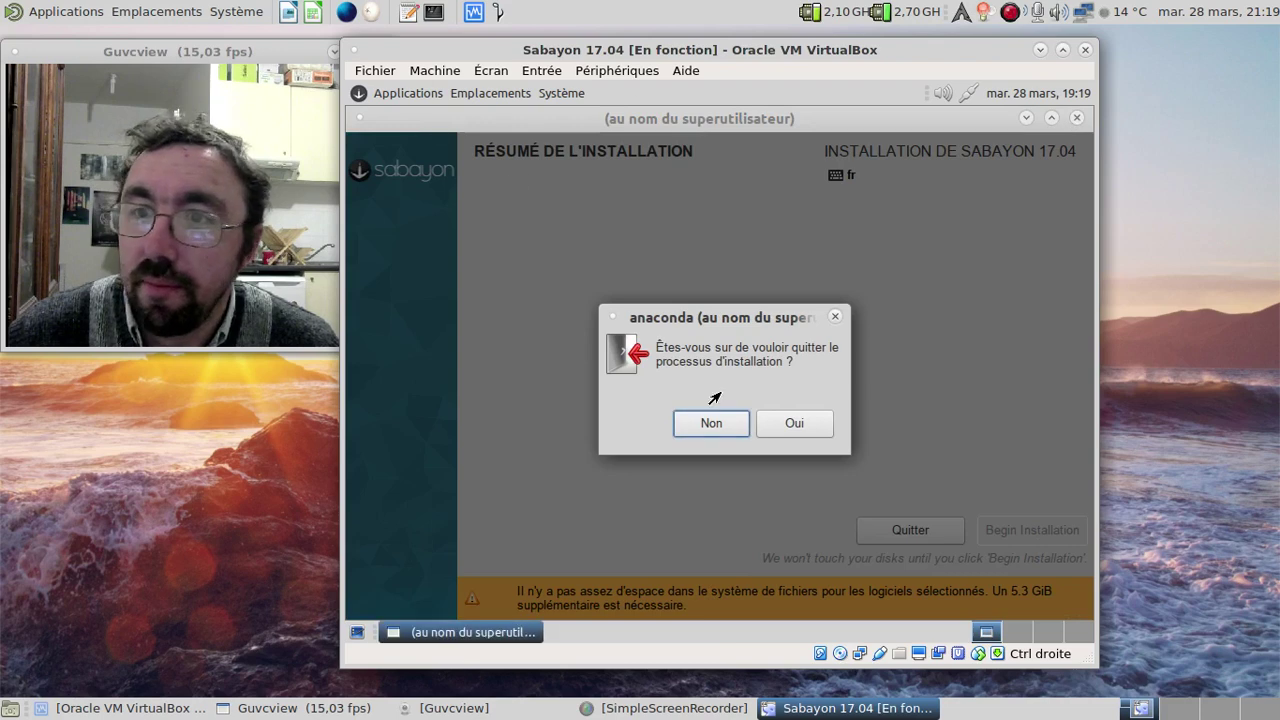
{"action": "left_click", "coordinate": [791, 423]}
Examine the virtual hard disk's volumes in the live system's Disques utility, and close the utility.
{"action": "left_click", "coordinate": [463, 95]}
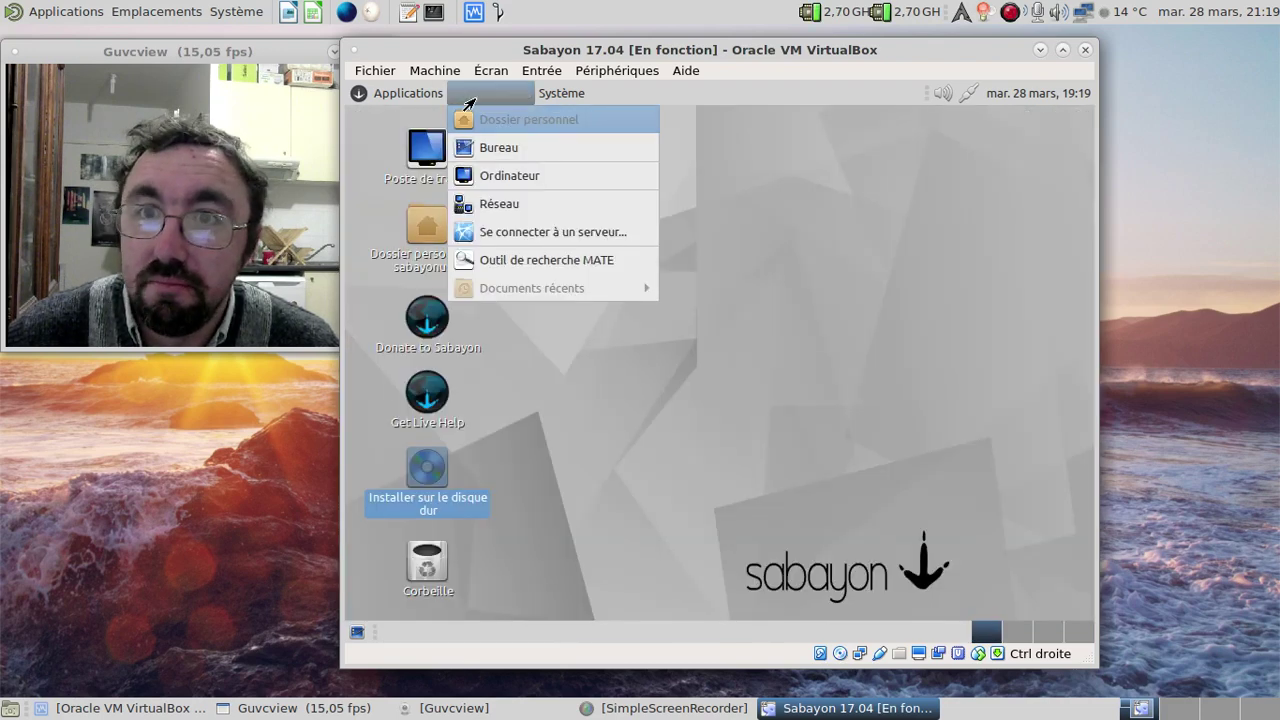
{"action": "mouse_move", "coordinate": [405, 95]}
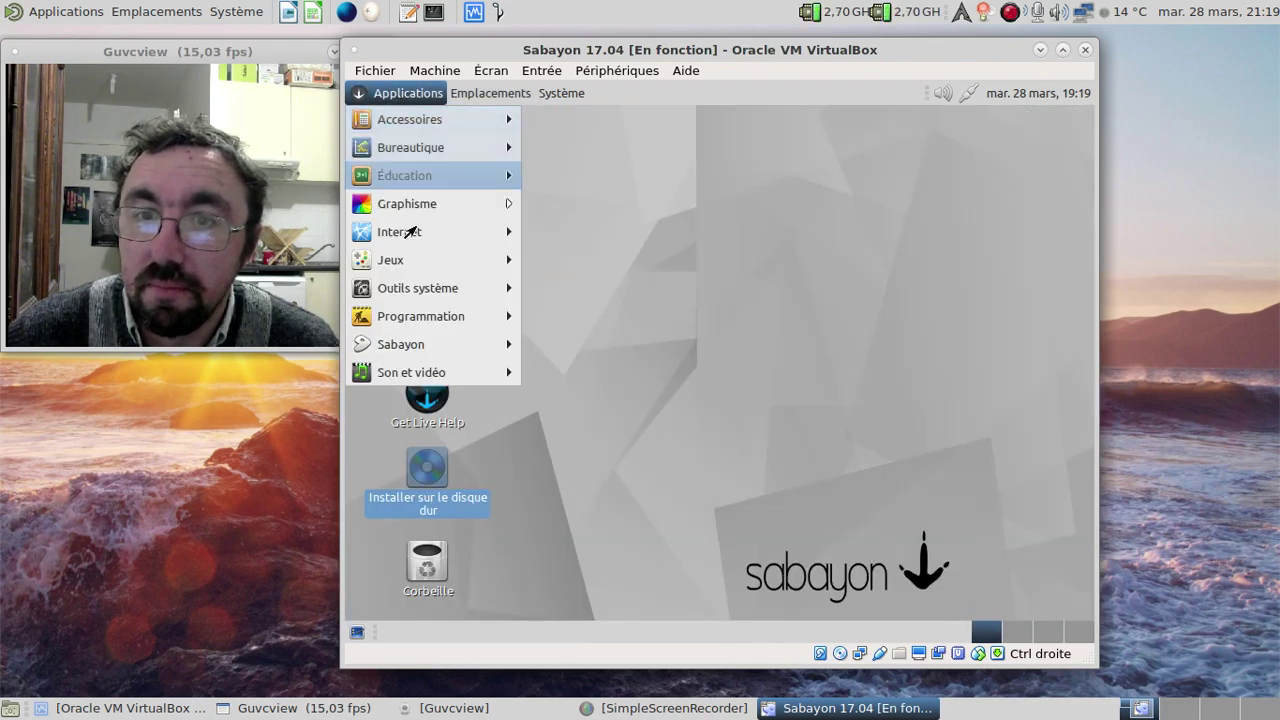
{"action": "mouse_move", "coordinate": [414, 298]}
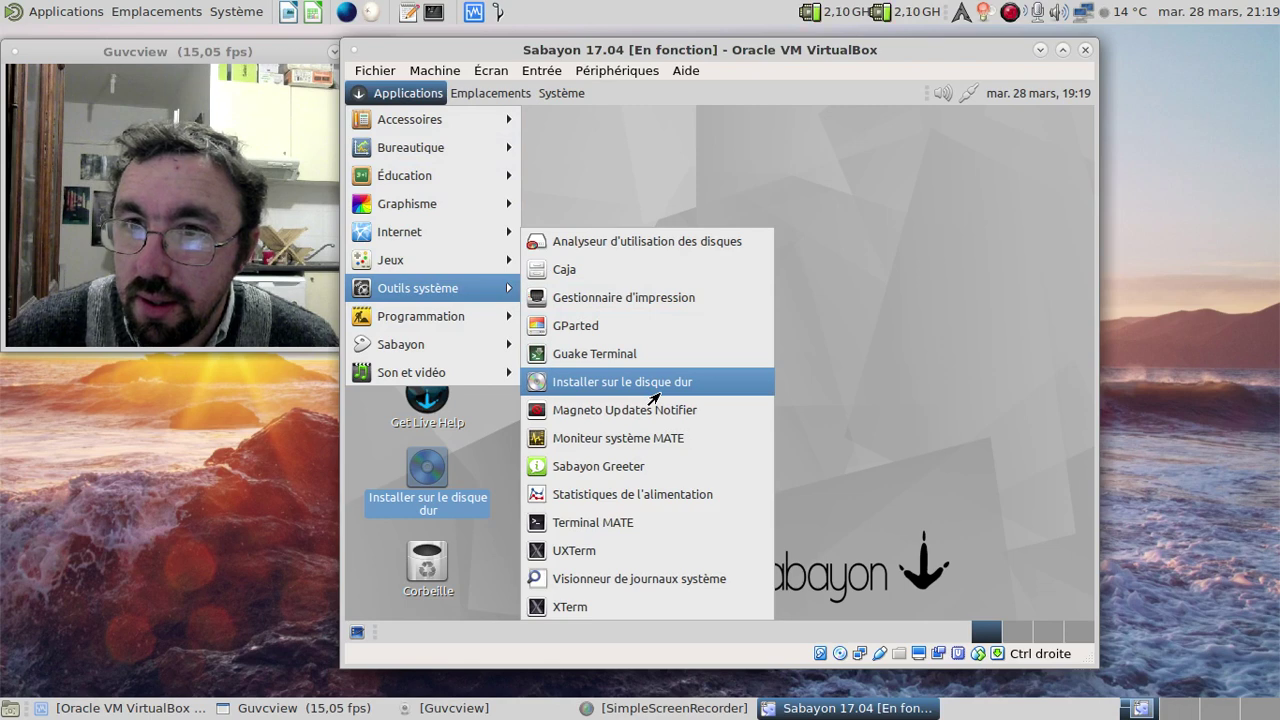
{"action": "mouse_move", "coordinate": [449, 124]}
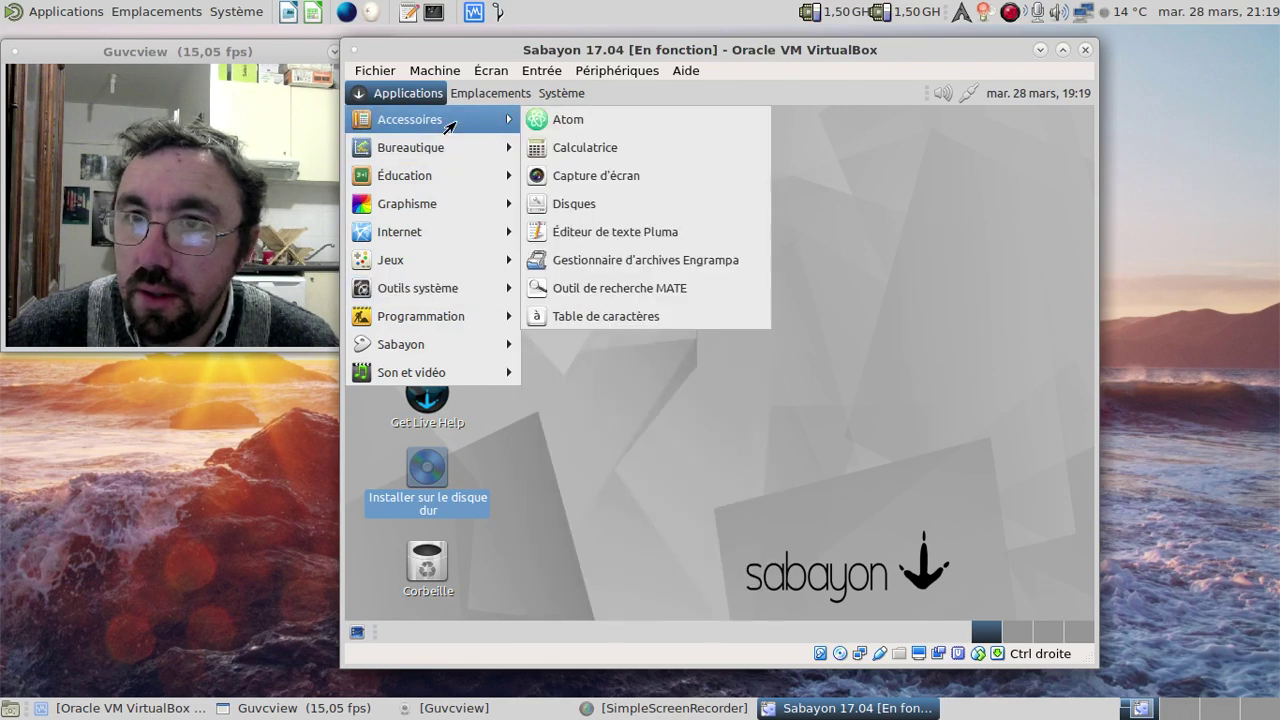
{"action": "left_click", "coordinate": [600, 204]}
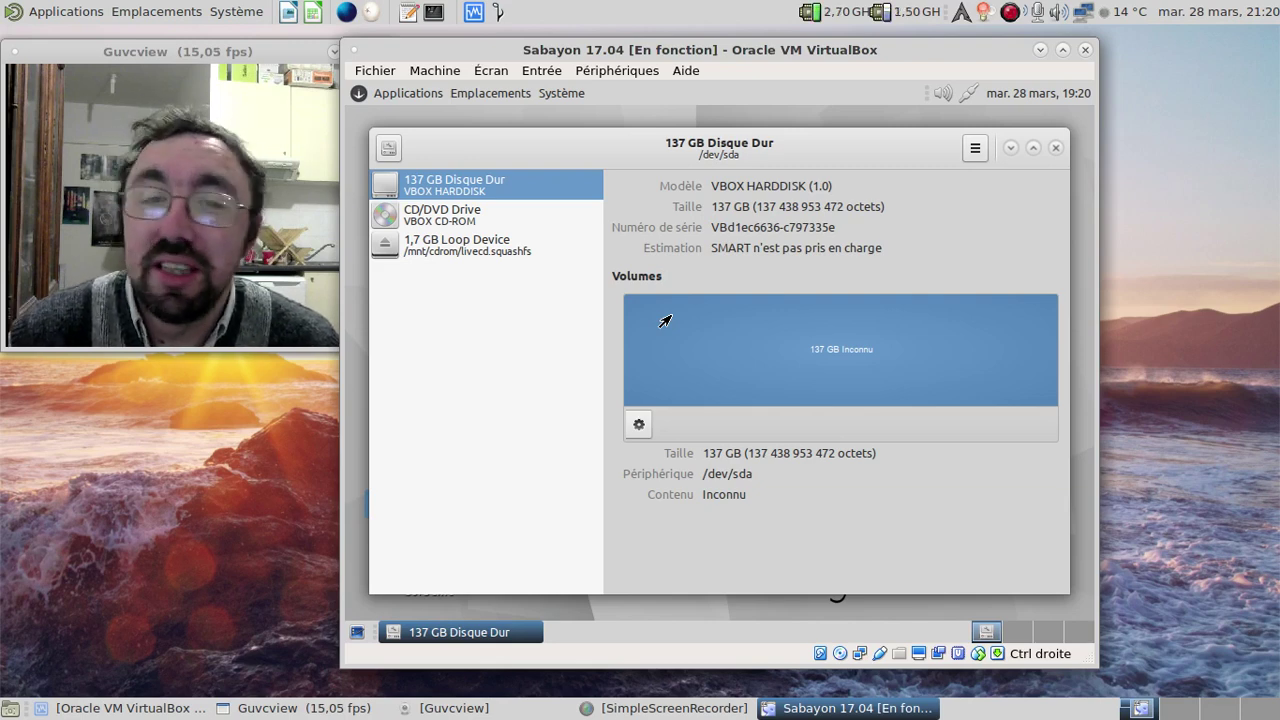
{"action": "left_click", "coordinate": [1054, 148]}
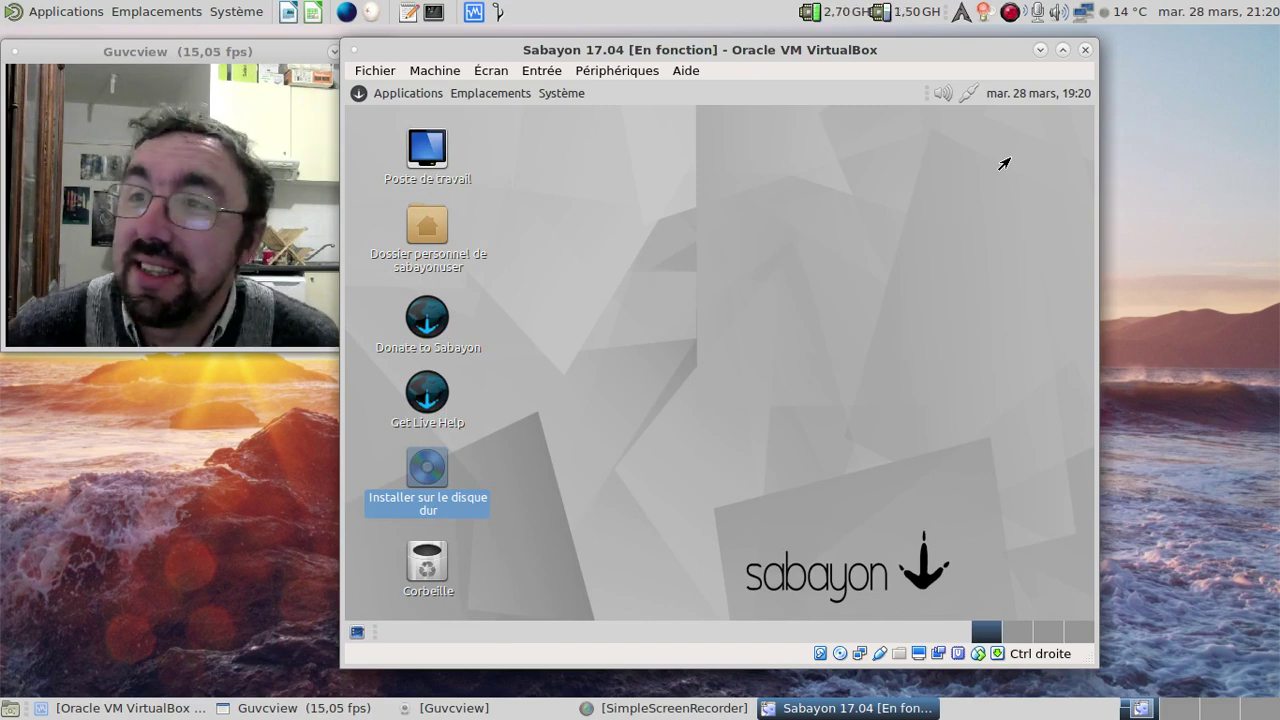
Shut down the live Sabayon system from its MATE desktop, confirming the power-off.
{"action": "left_click", "coordinate": [575, 97]}
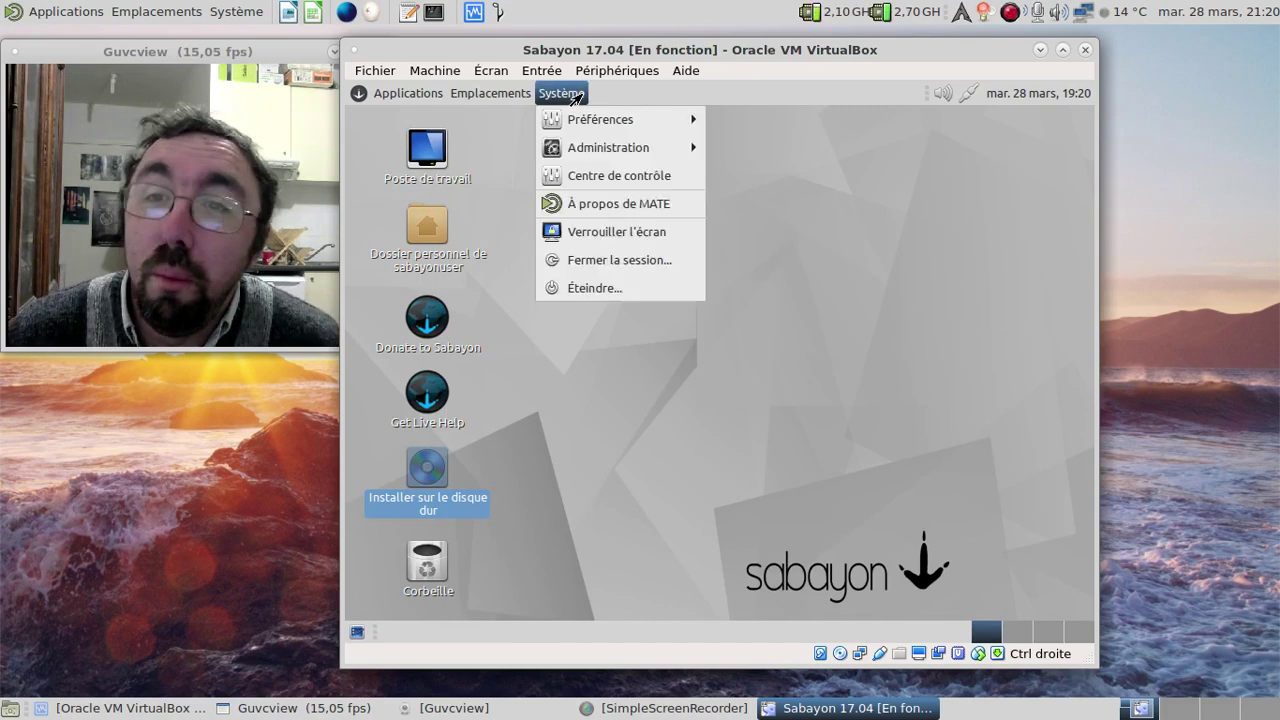
{"action": "left_click", "coordinate": [576, 287]}
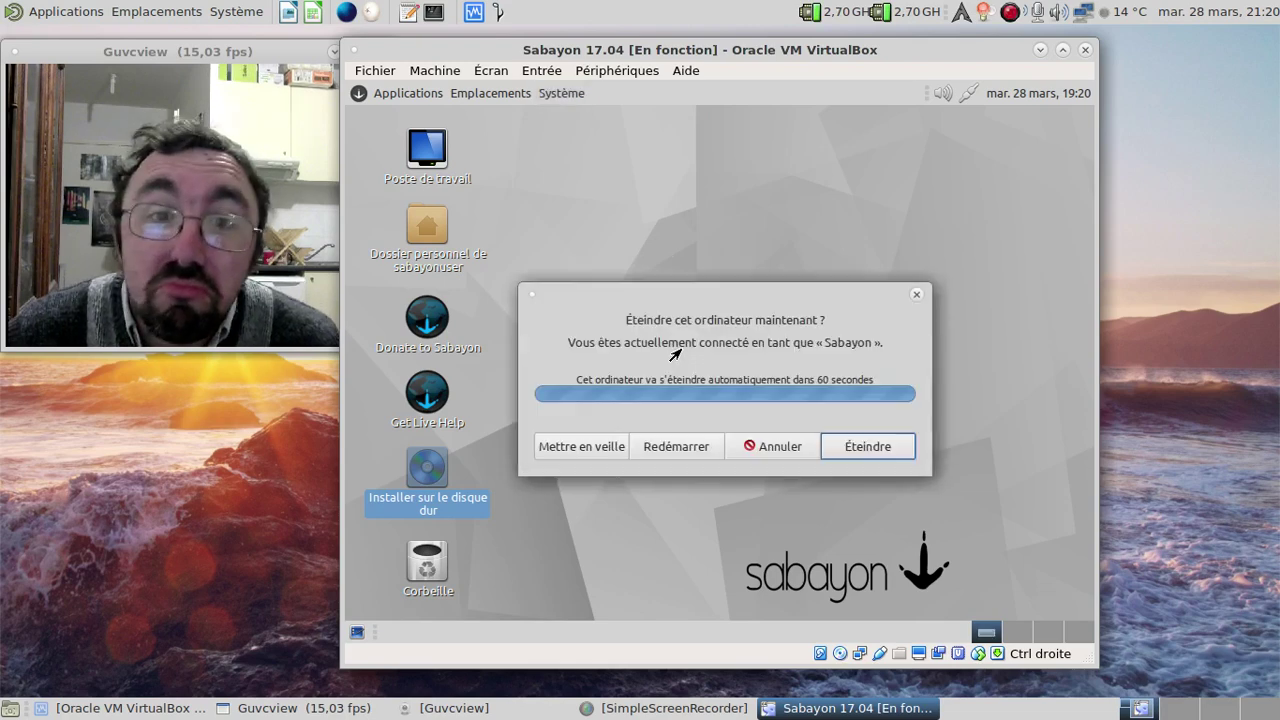
{"action": "left_click", "coordinate": [846, 448]}
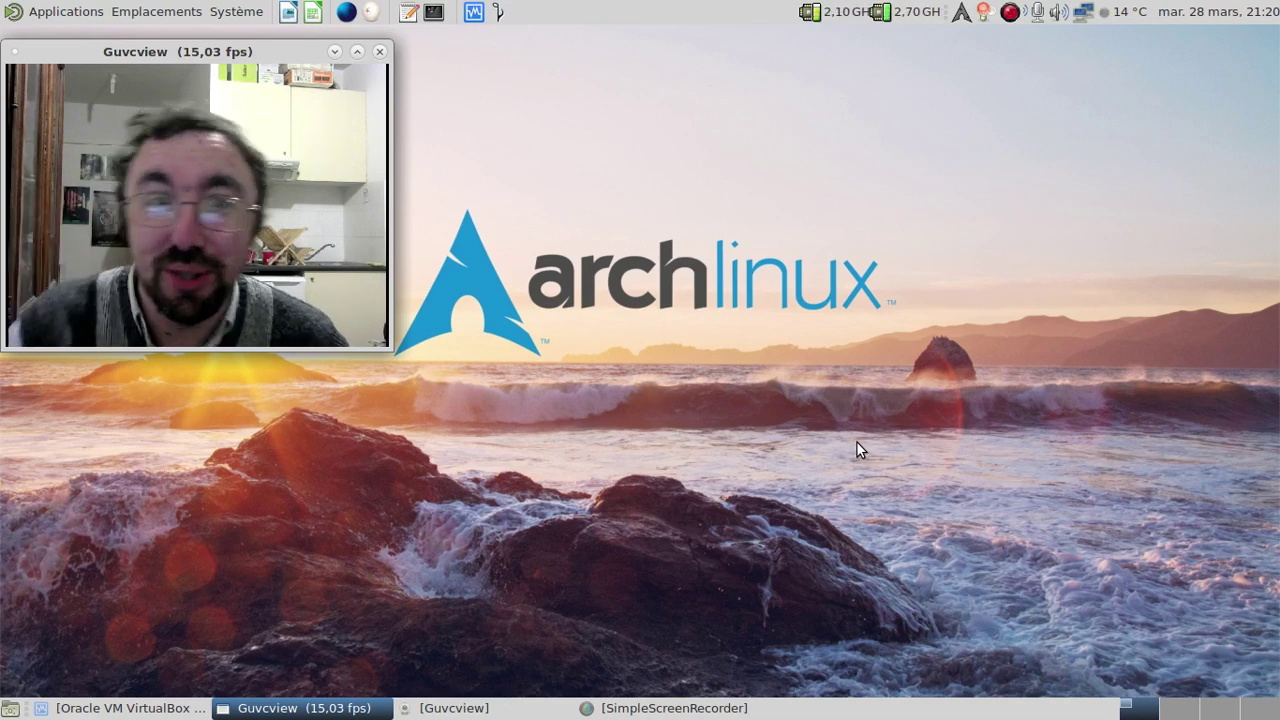
{"action": "right_click", "coordinate": [1010, 12]}
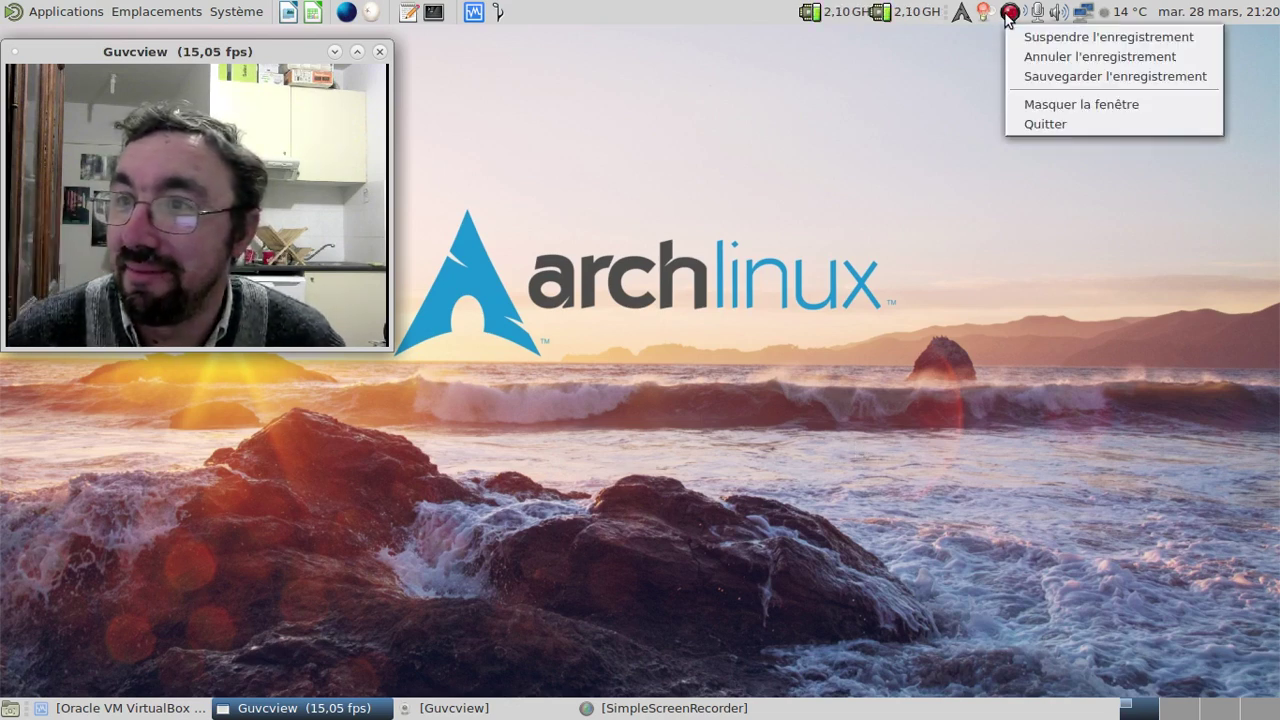